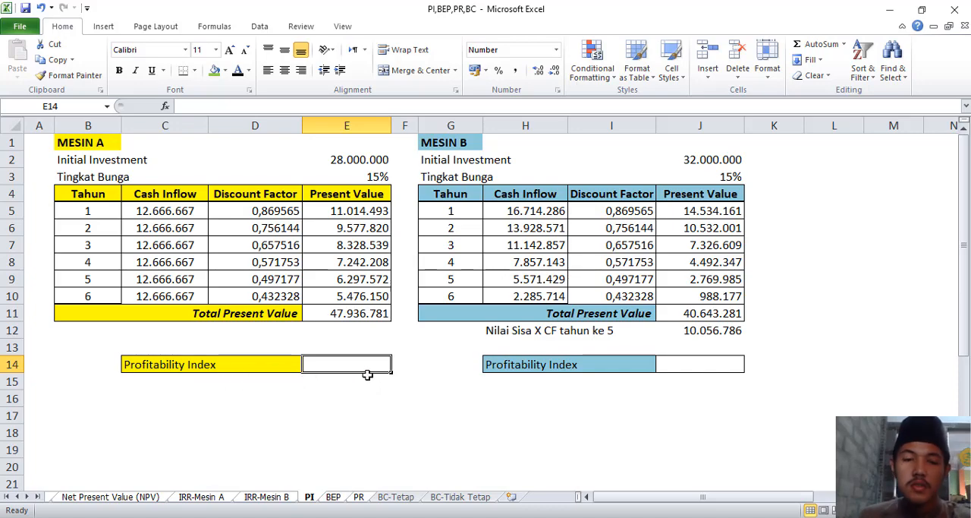
Calculate Mesin A's Profitability Index in E14 by dividing Total Present Value by Initial Investment, using =E11/E2.
{"action": "type", "text": "="}
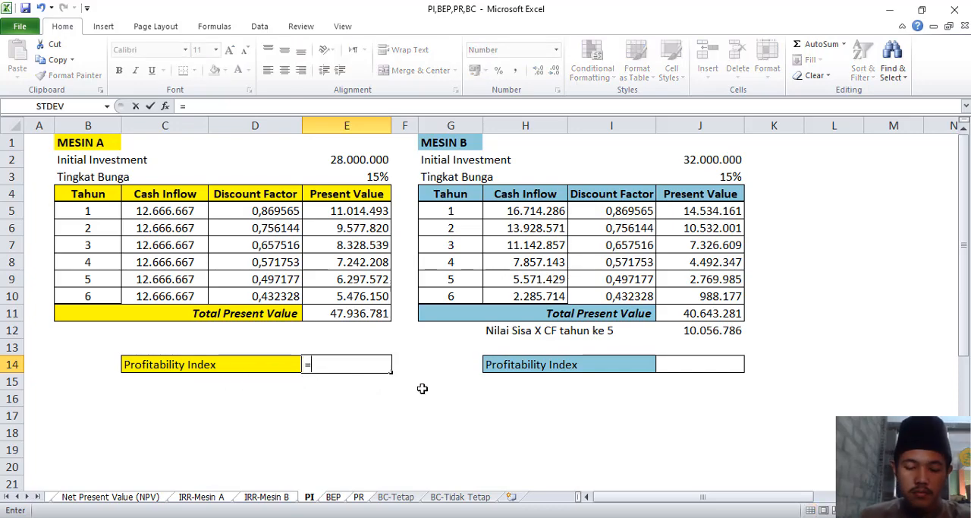
{"action": "left_click", "coordinate": [355, 315]}
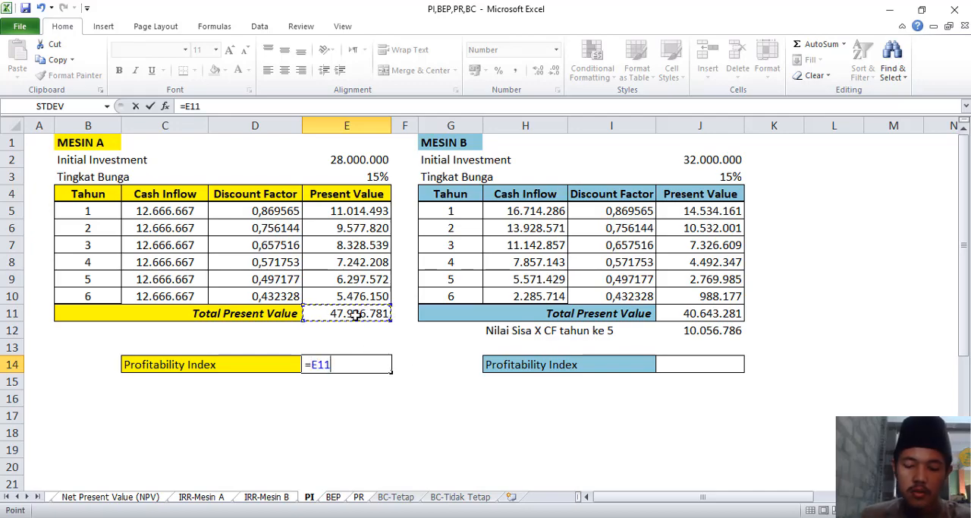
{"action": "type", "text": "/"}
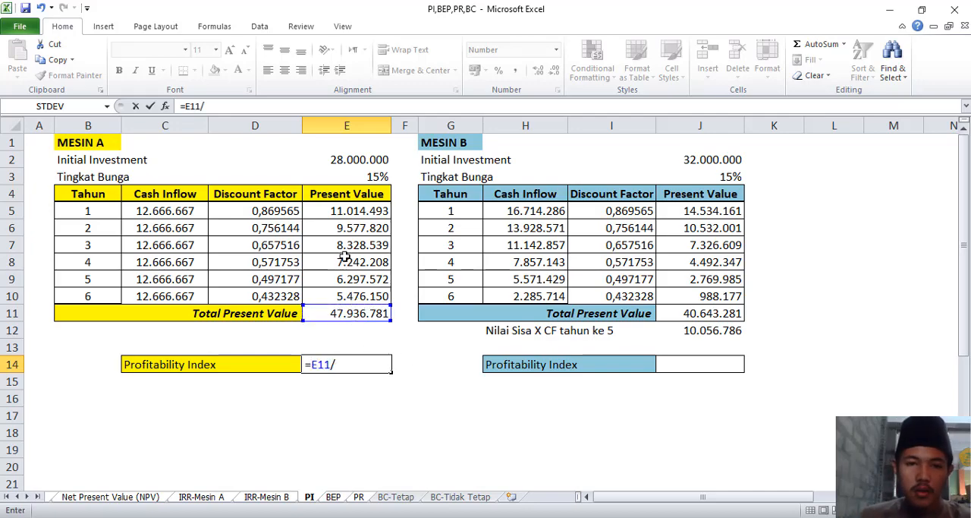
{"action": "left_click", "coordinate": [348, 161]}
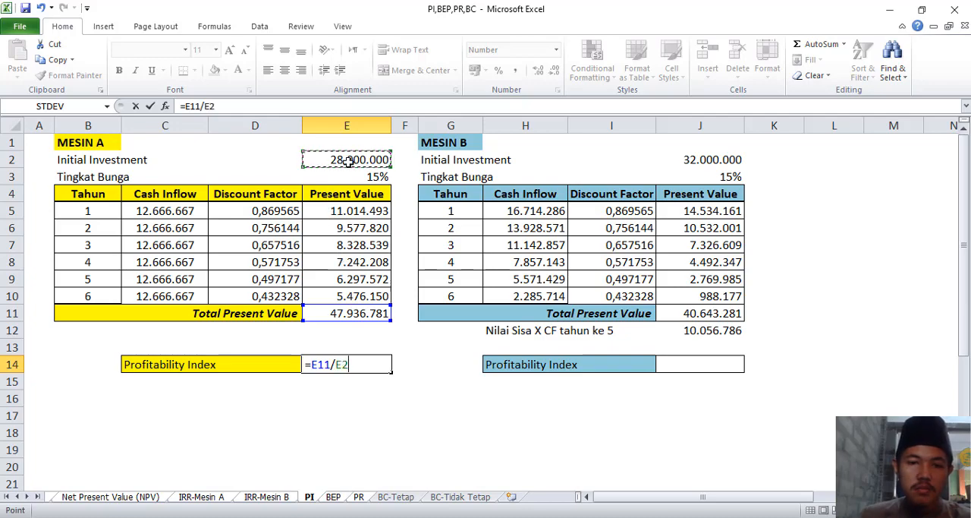
{"action": "key", "text": "Return"}
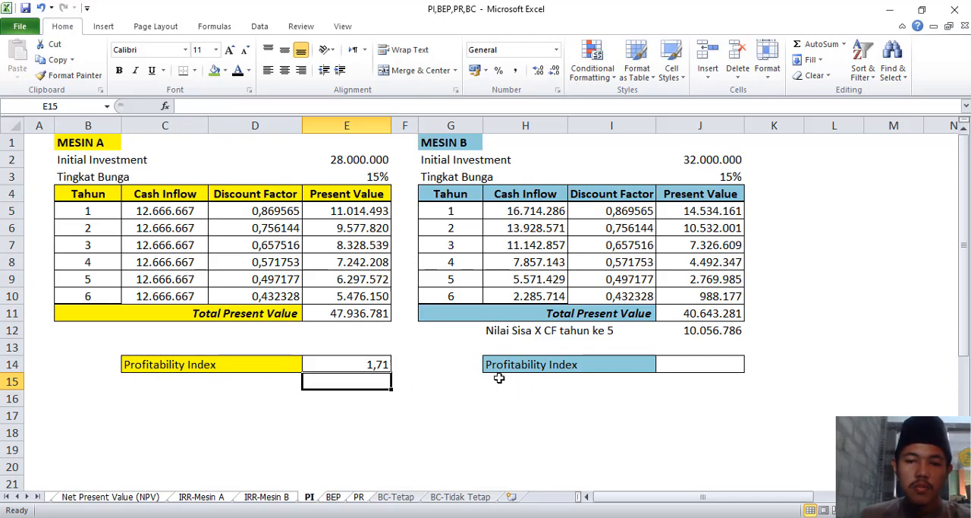
Calculate Mesin B's Profitability Index in J14 by dividing Total Present Value by Initial Investment, using =J11/J2.
{"action": "left_click", "coordinate": [677, 368]}
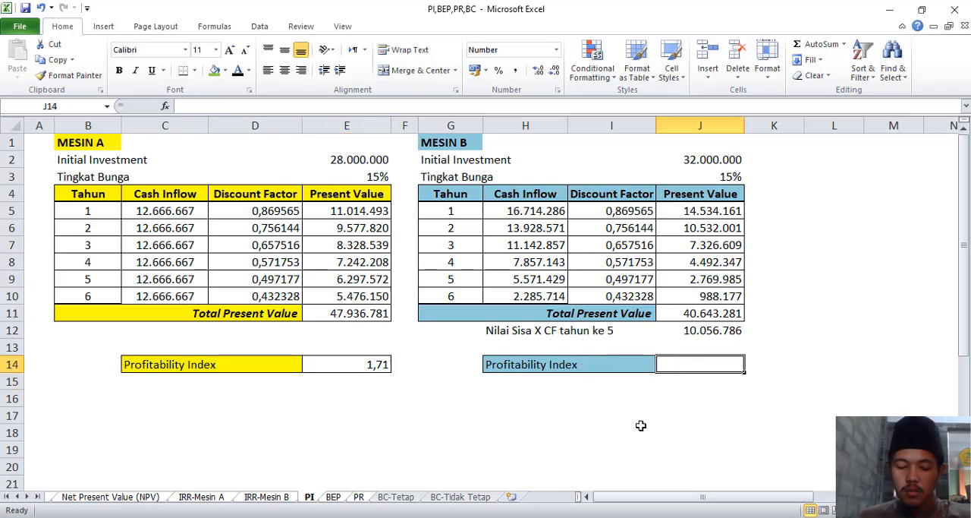
{"action": "type", "text": "="}
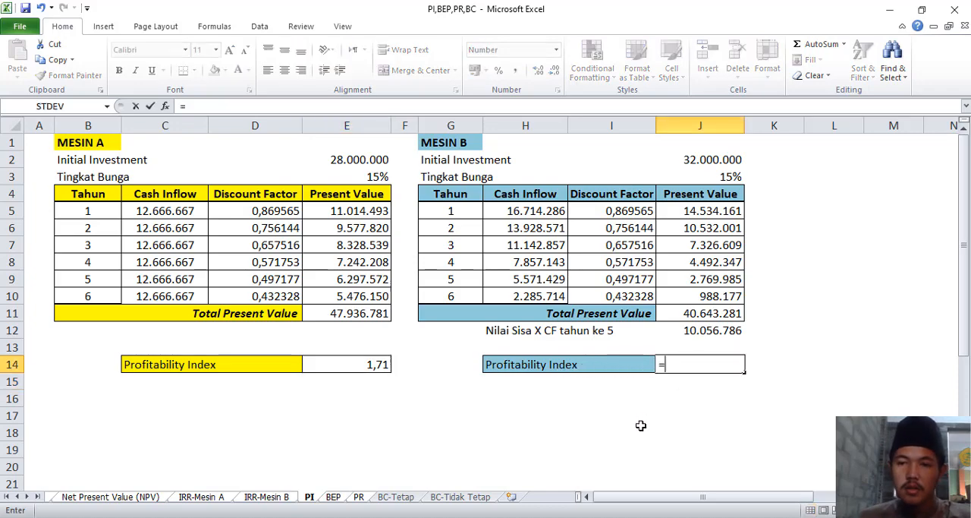
{"action": "left_click", "coordinate": [680, 314]}
{"action": "type", "text": "/"}
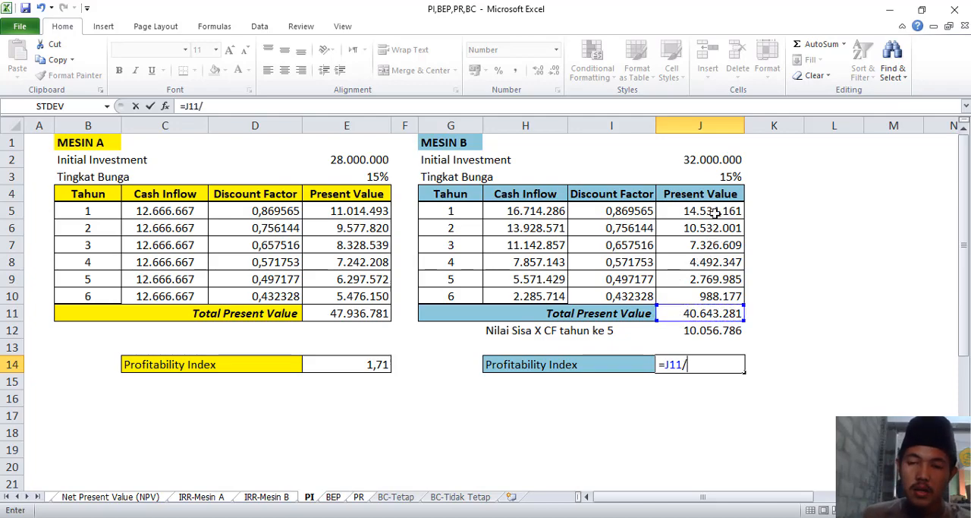
{"action": "left_click", "coordinate": [712, 159]}
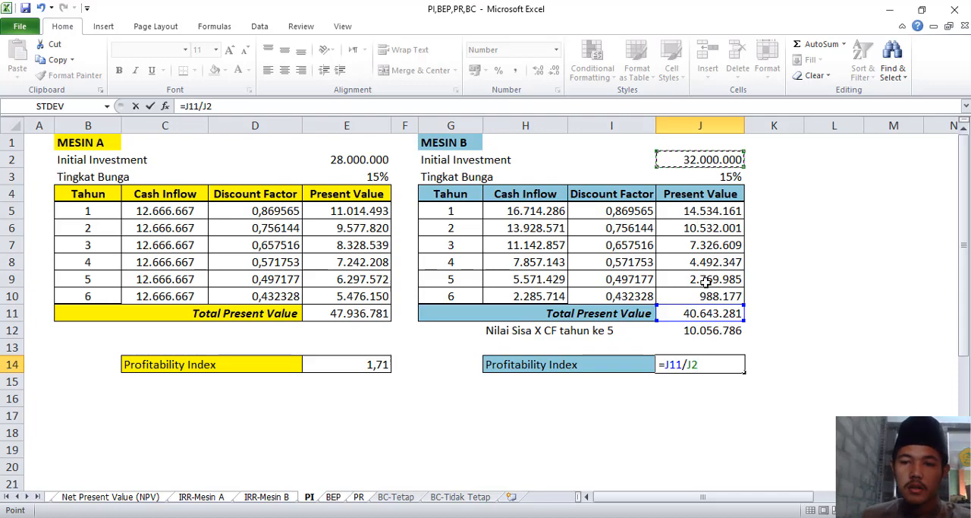
{"action": "key", "text": "Return"}
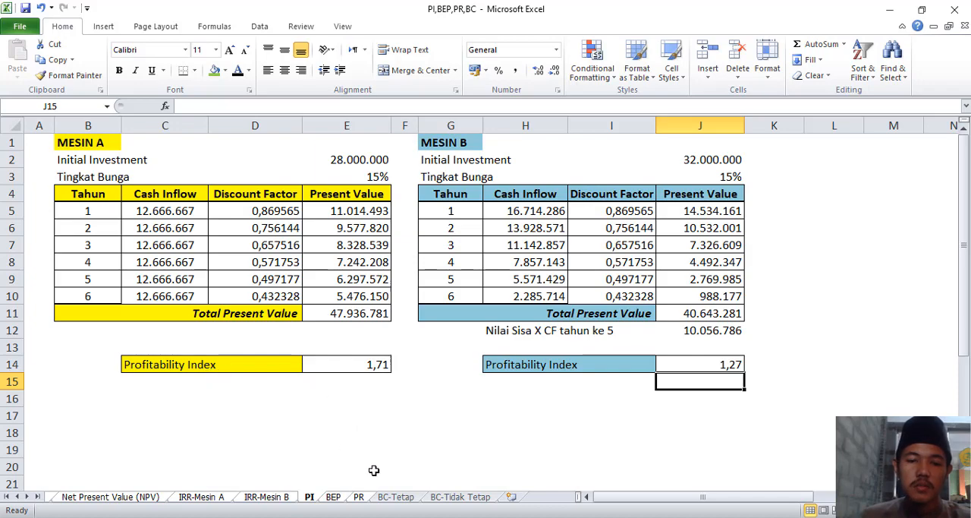
On the BEP sheet, calculate Biaya Variabel Dibanding Penjualan in C13 as total variable cost divided by total sales, =C10/C7.
{"action": "left_click", "coordinate": [326, 499]}
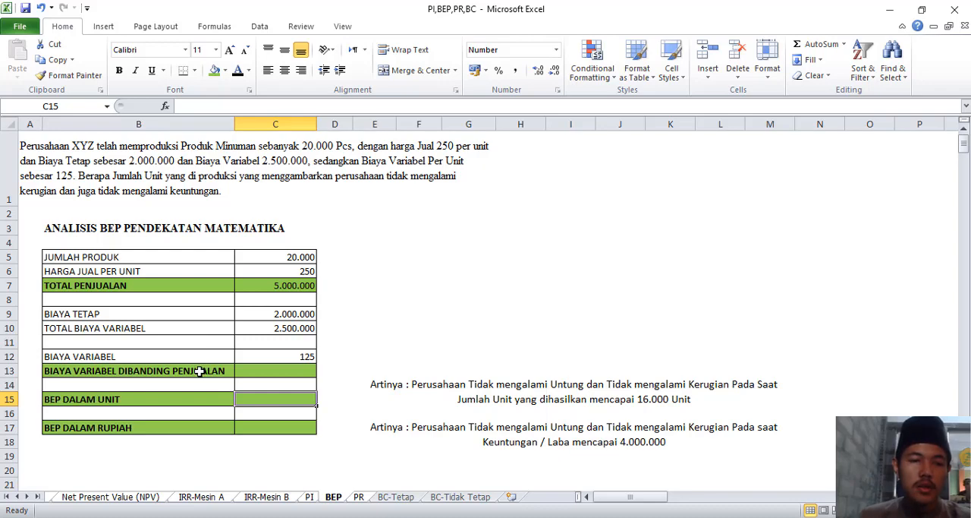
{"action": "left_click", "coordinate": [247, 372]}
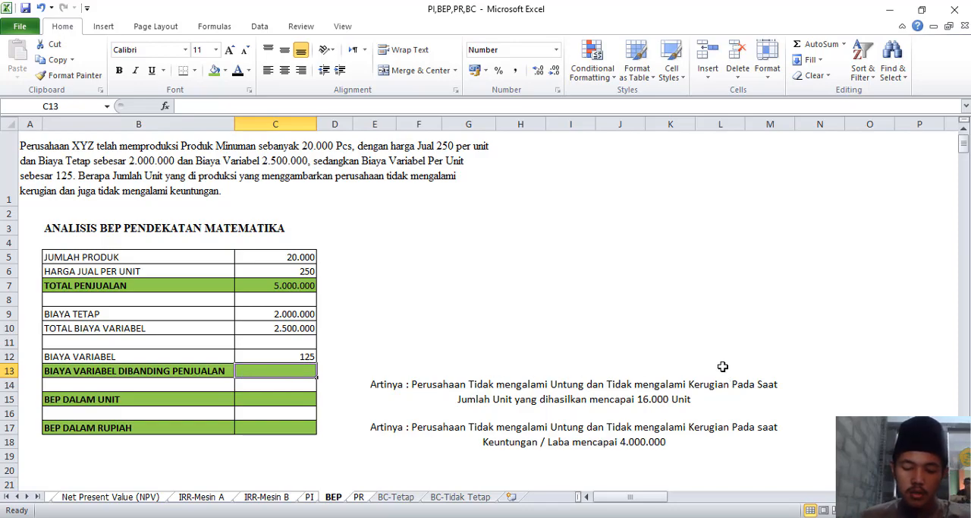
{"action": "type", "text": "="}
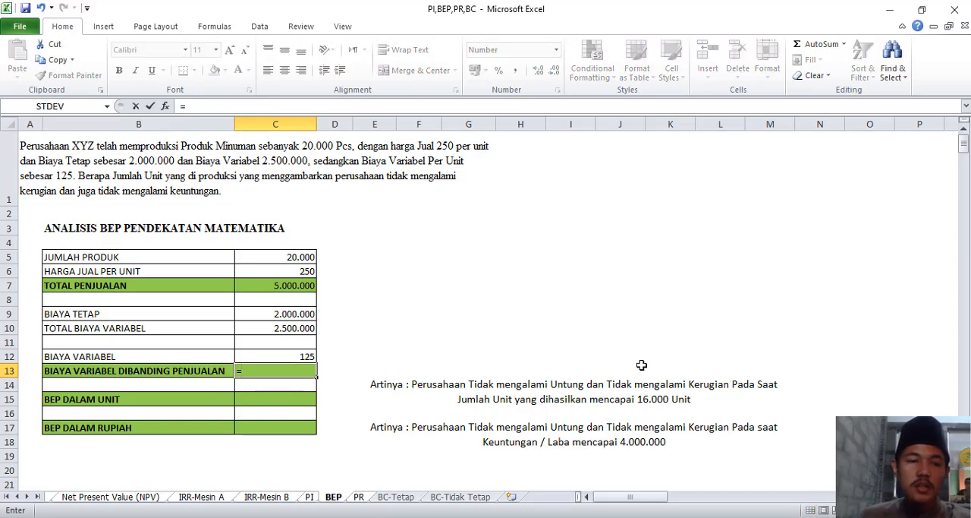
{"action": "left_click", "coordinate": [300, 329]}
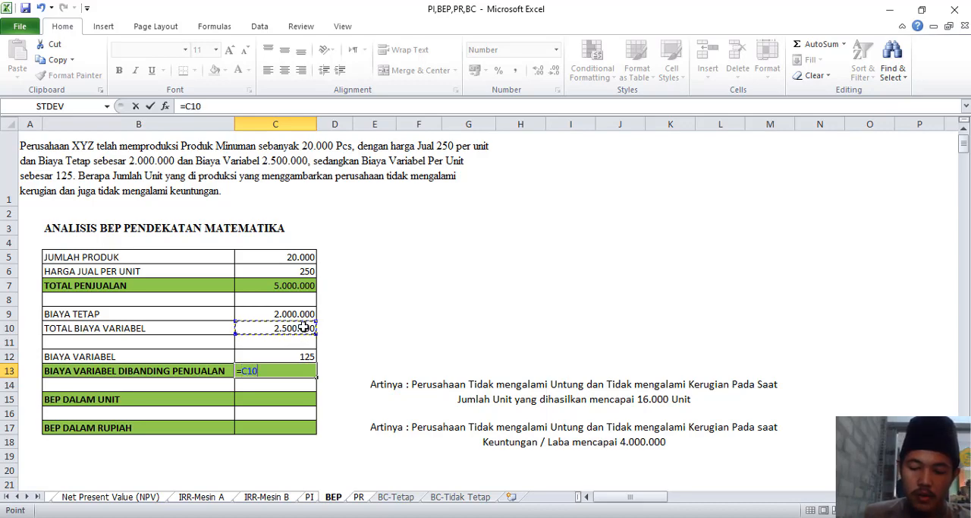
{"action": "type", "text": "/"}
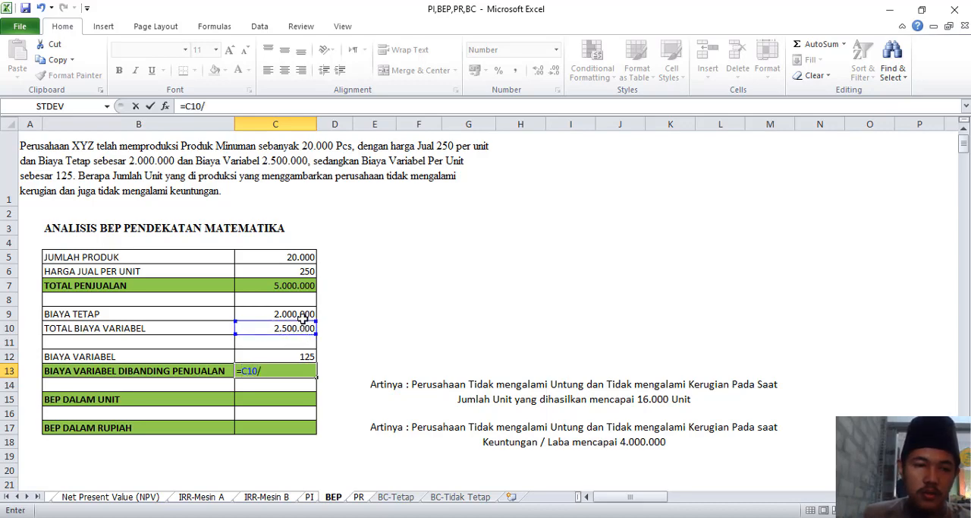
{"action": "left_click", "coordinate": [277, 285]}
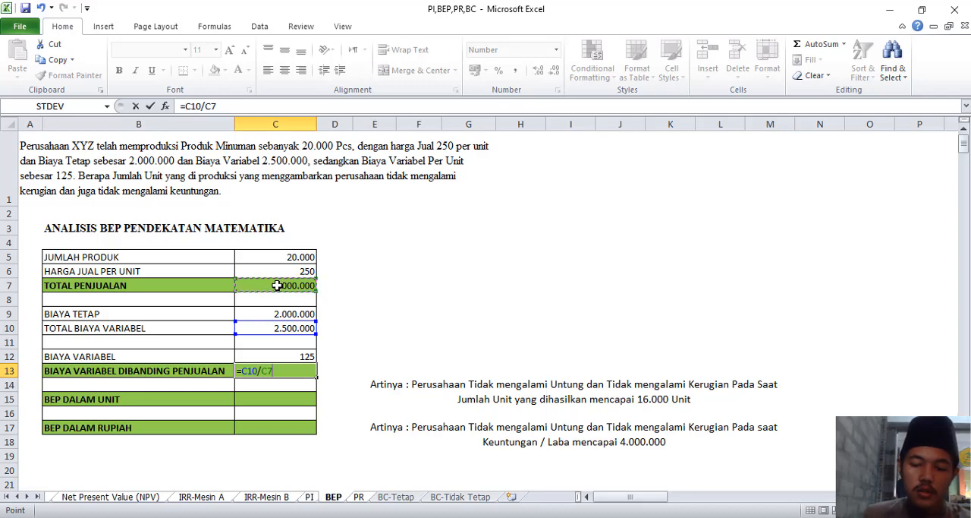
{"action": "key", "text": "Return"}
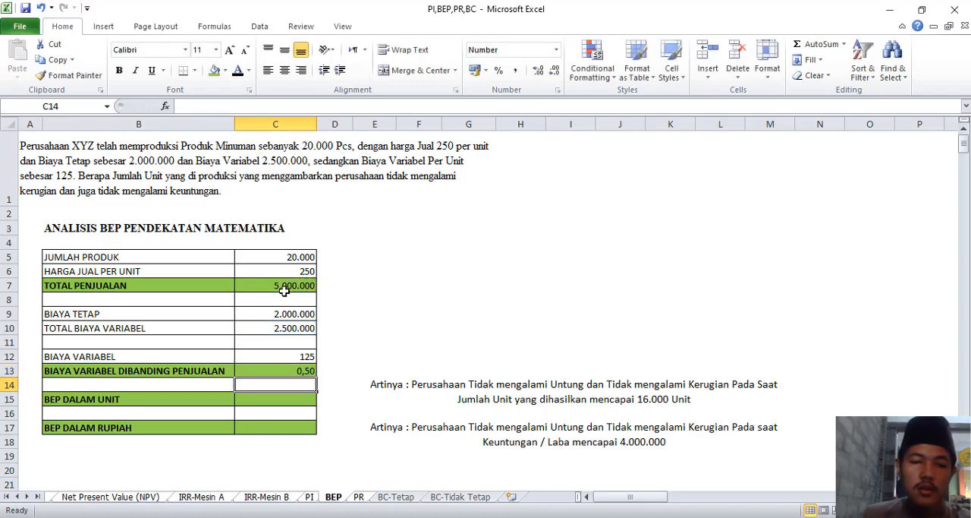
Calculate BEP Dalam Unit in C15 as fixed cost over unit price minus unit variable cost, using =C9/(C6-C12).
{"action": "left_click", "coordinate": [284, 401]}
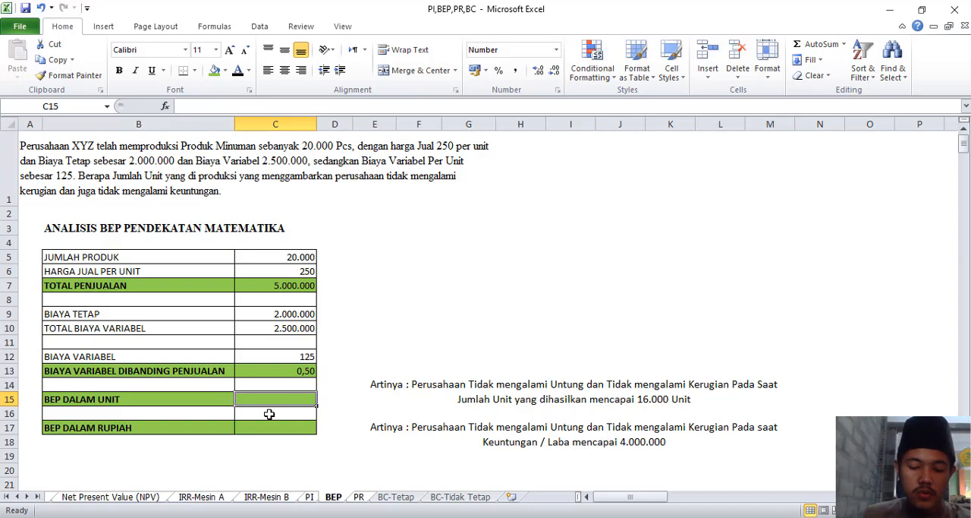
{"action": "type", "text": "="}
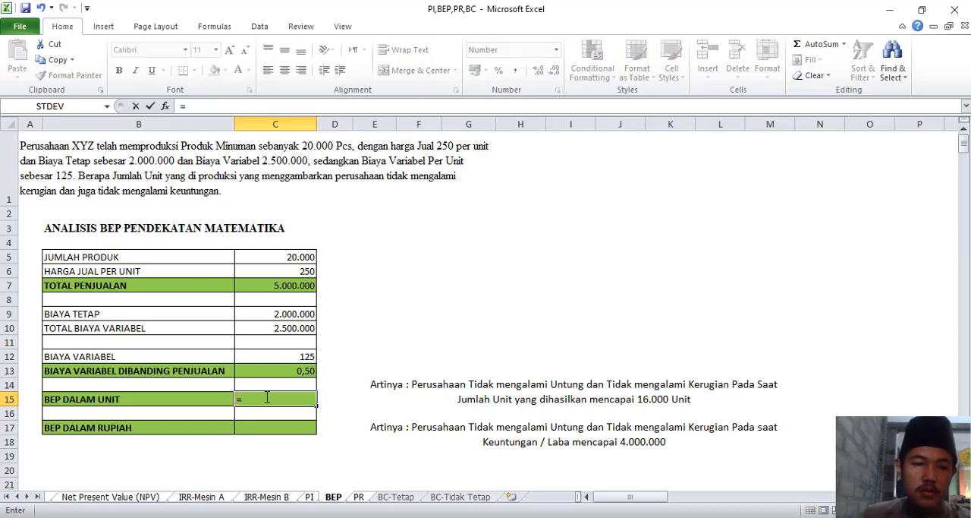
{"action": "left_click", "coordinate": [264, 317]}
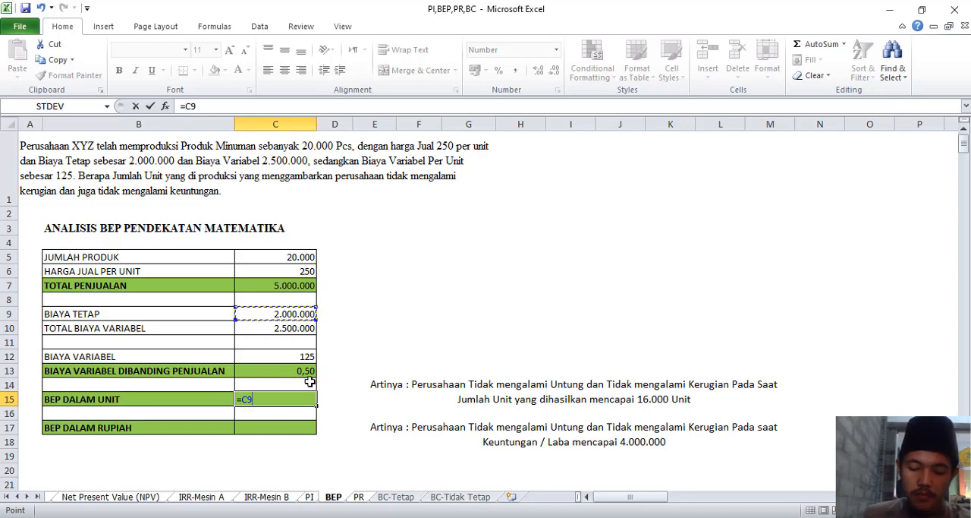
{"action": "type", "text": "/("}
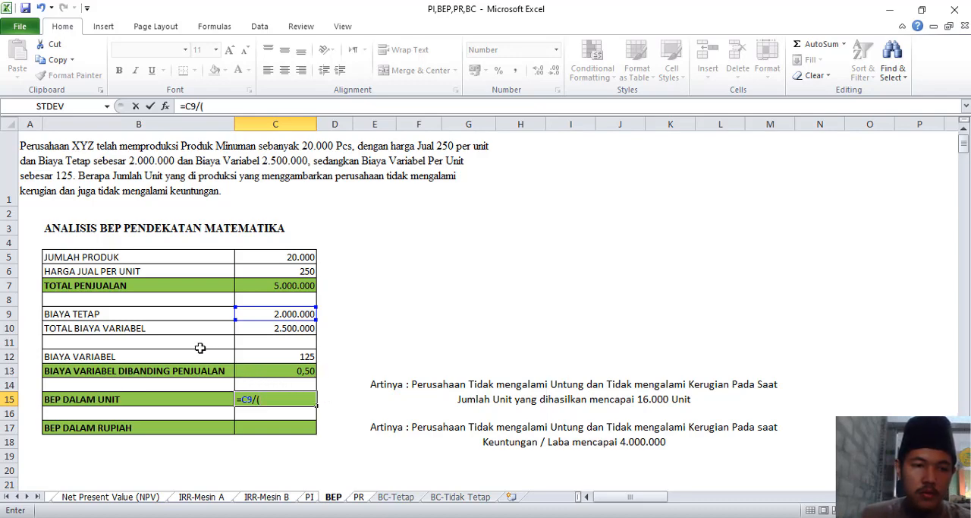
{"action": "left_click", "coordinate": [266, 271]}
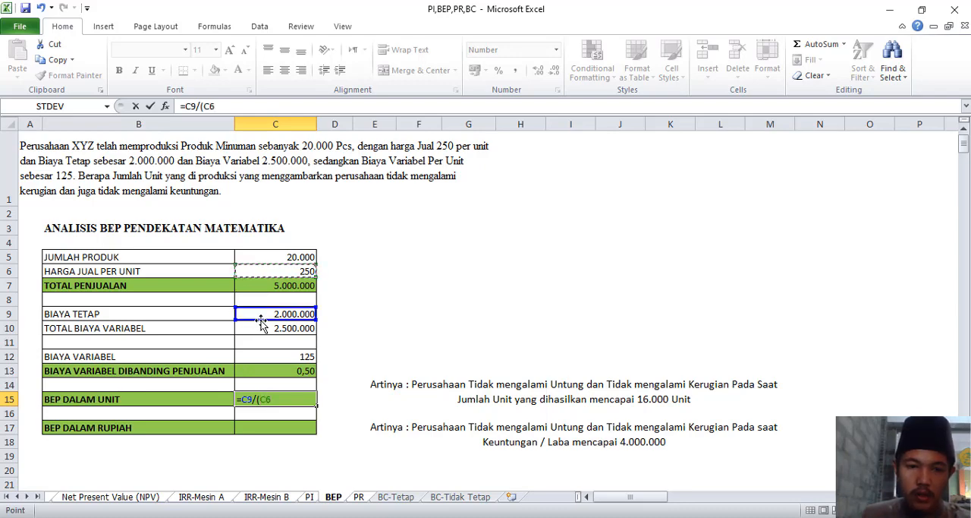
{"action": "type", "text": "-"}
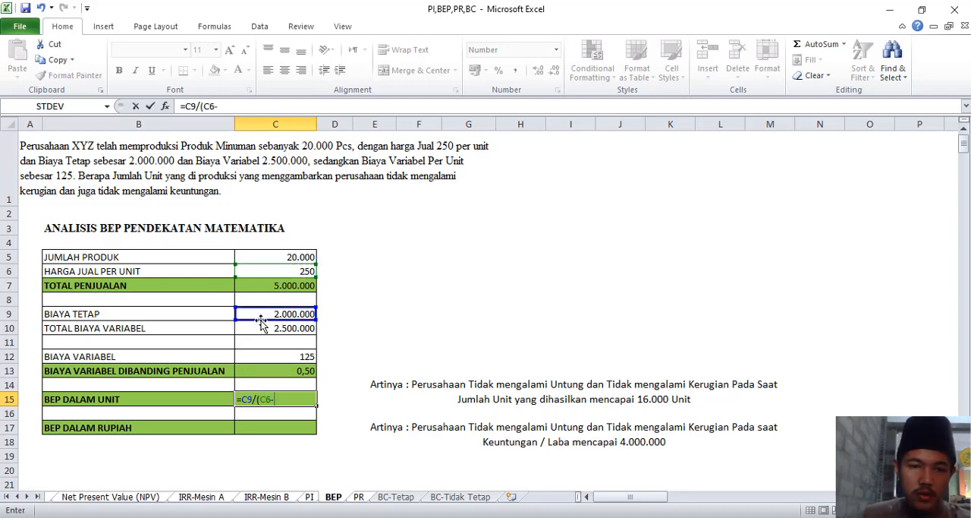
{"action": "left_click", "coordinate": [285, 355]}
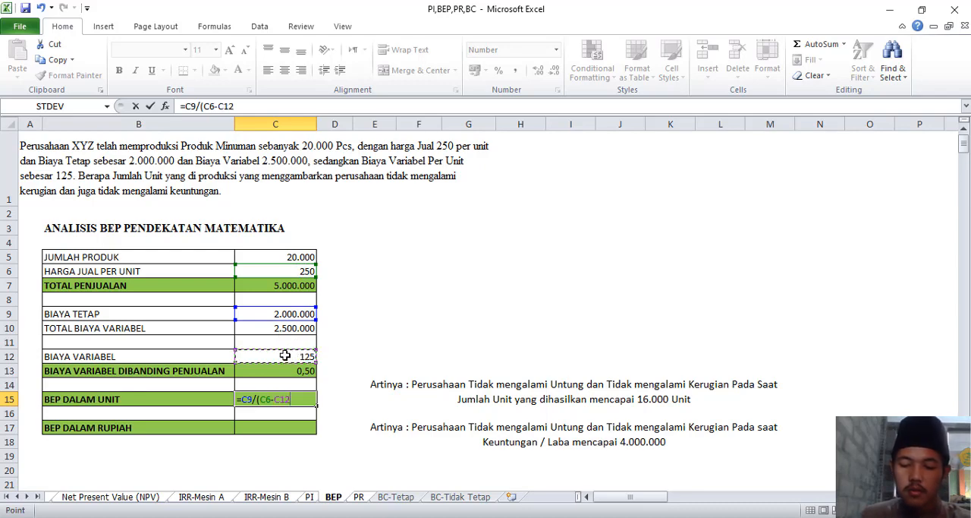
{"action": "type", "text": ")"}
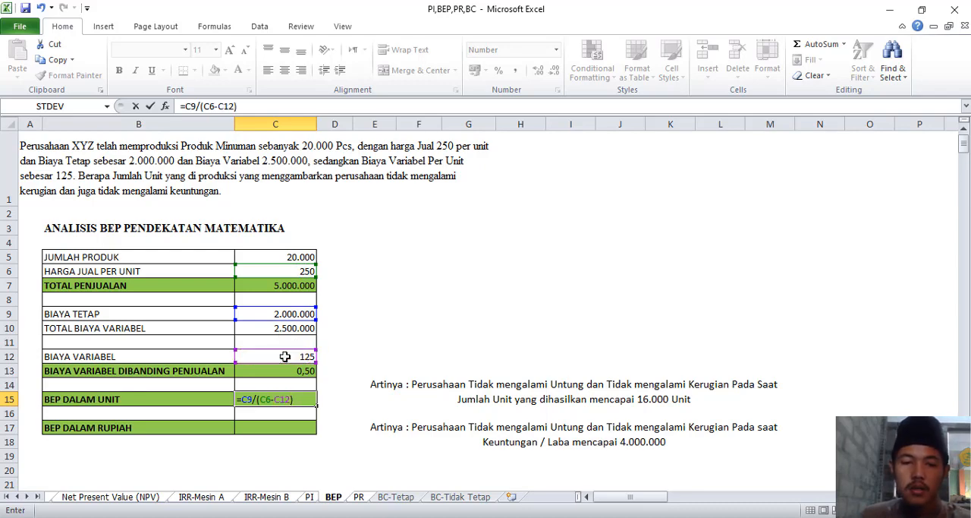
{"action": "key", "text": "Return"}
Calculate BEP Dalam Rupiah in C17 with =C9/(1-C12/C6), then review both BEP formulas.
{"action": "left_click", "coordinate": [259, 432]}
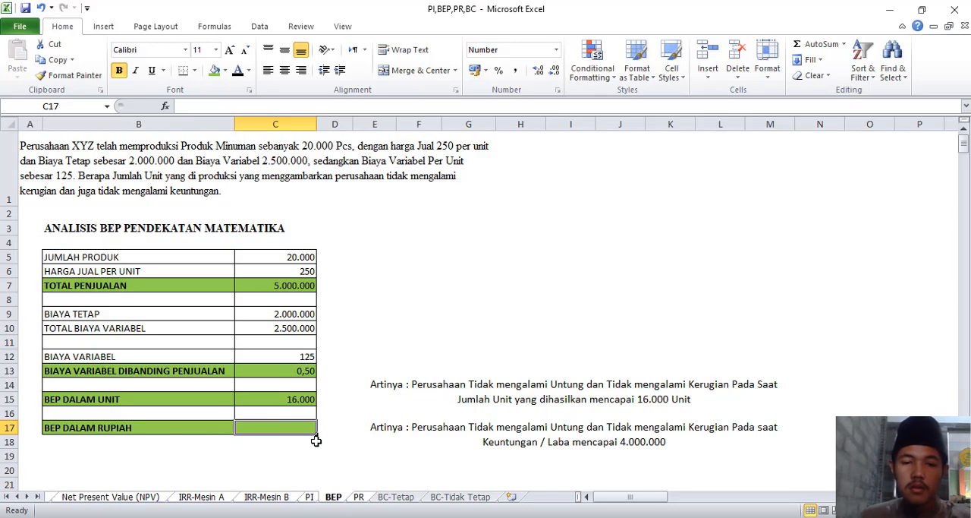
{"action": "type", "text": "="}
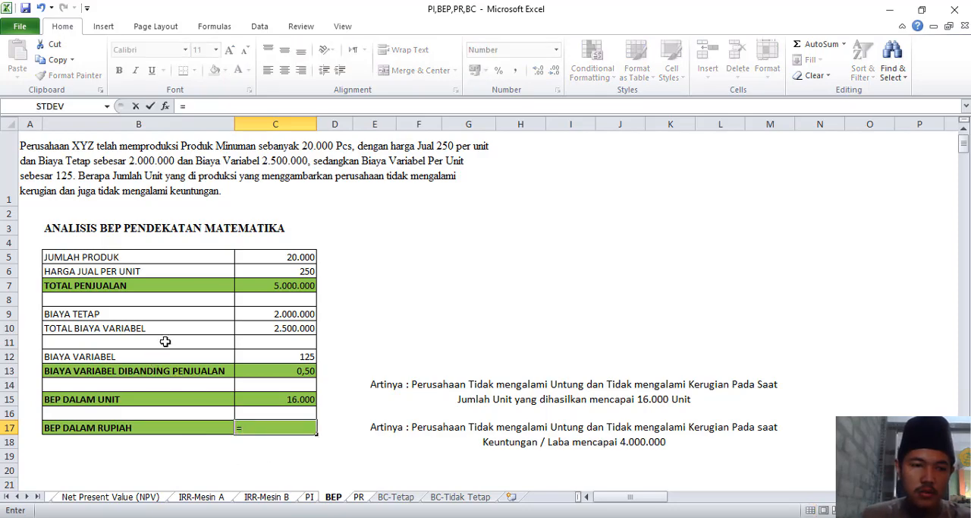
{"action": "left_click", "coordinate": [240, 313]}
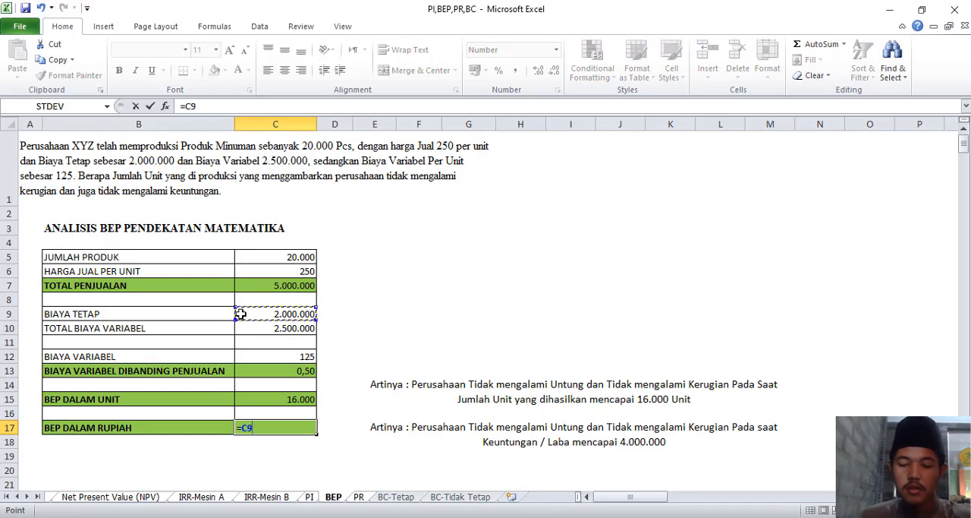
{"action": "type", "text": "/(1-"}
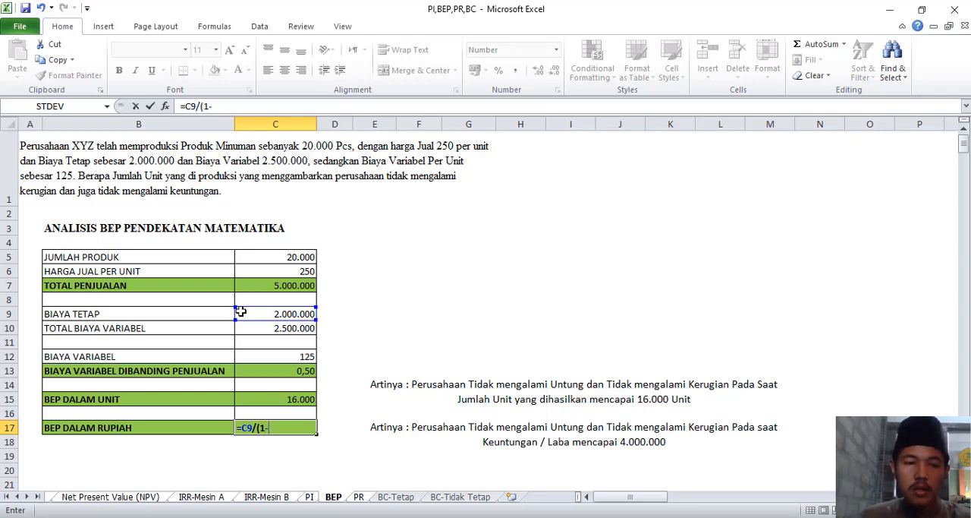
{"action": "left_click", "coordinate": [270, 356]}
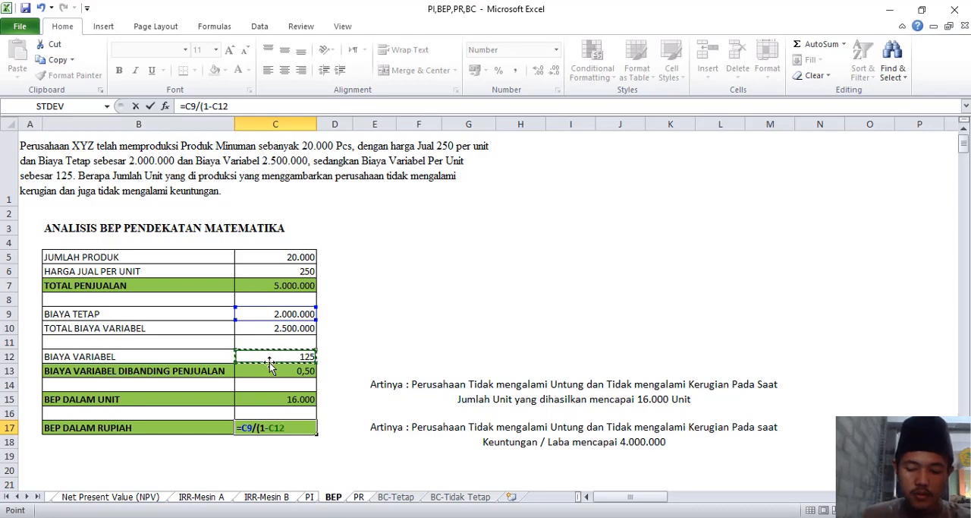
{"action": "type", "text": "/"}
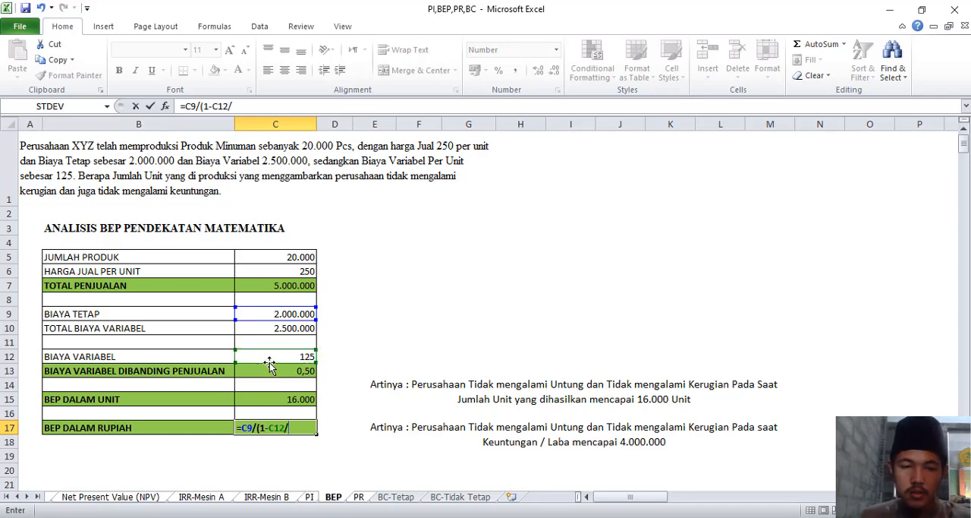
{"action": "left_click", "coordinate": [271, 272]}
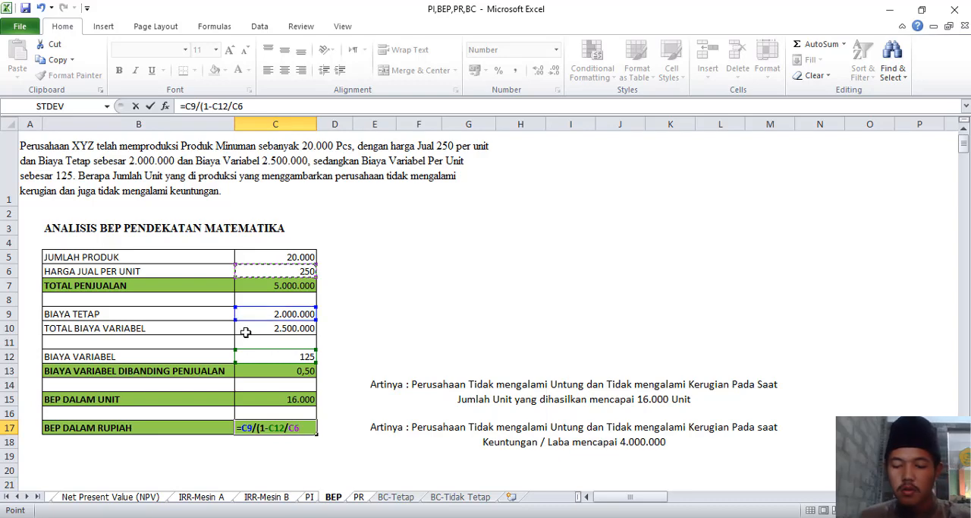
{"action": "type", "text": ")"}
{"action": "key", "text": "Return"}
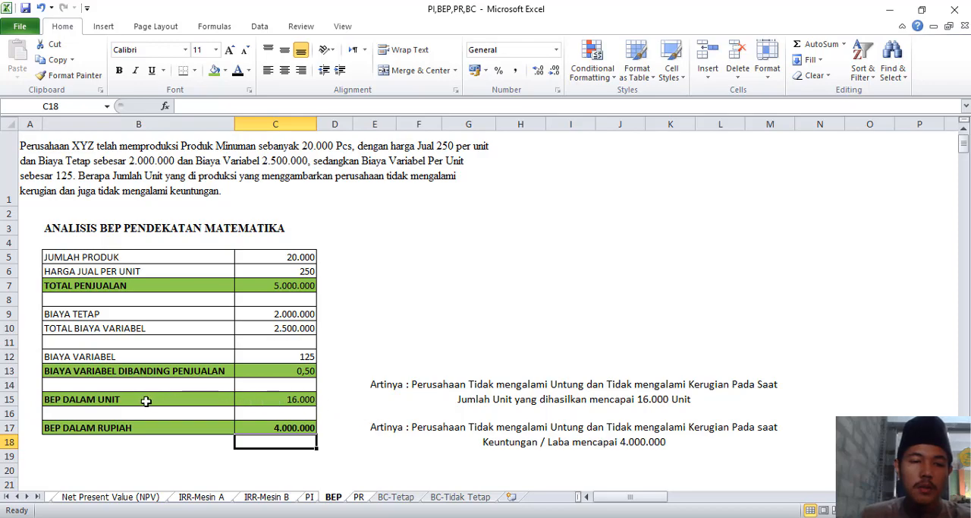
{"action": "left_click", "coordinate": [265, 400]}
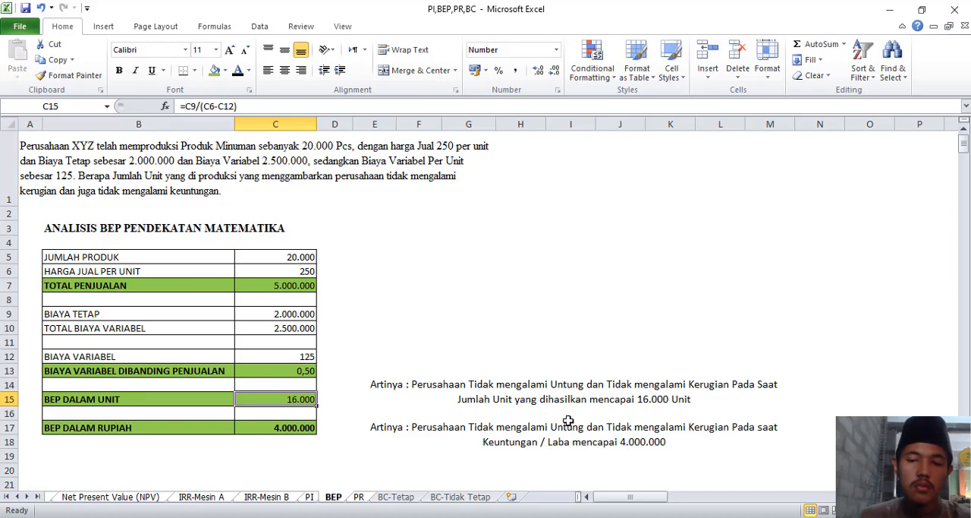
{"action": "left_click", "coordinate": [271, 429]}
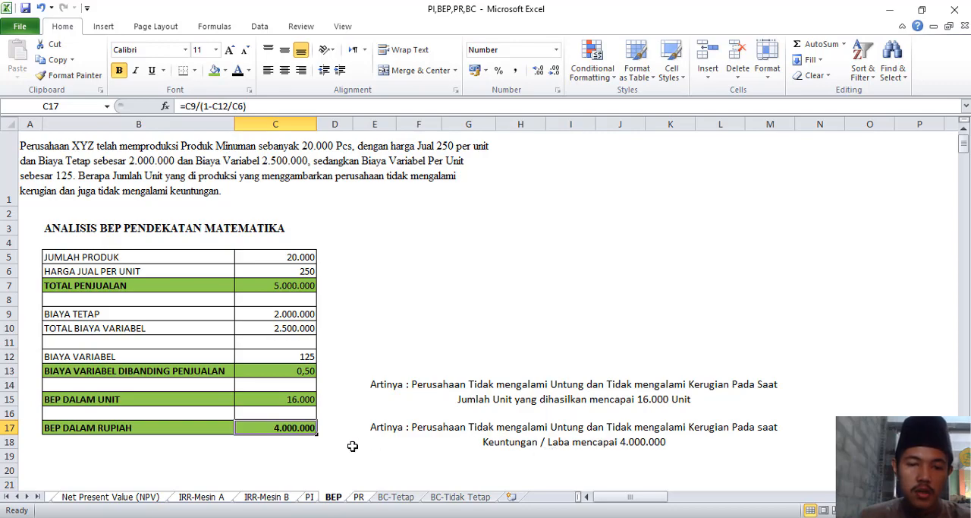
On the PR sheet, calculate Profit Margin in C7 as NOI divided by NS times 100%, using =C4/C5*C6.
{"action": "left_click", "coordinate": [359, 497]}
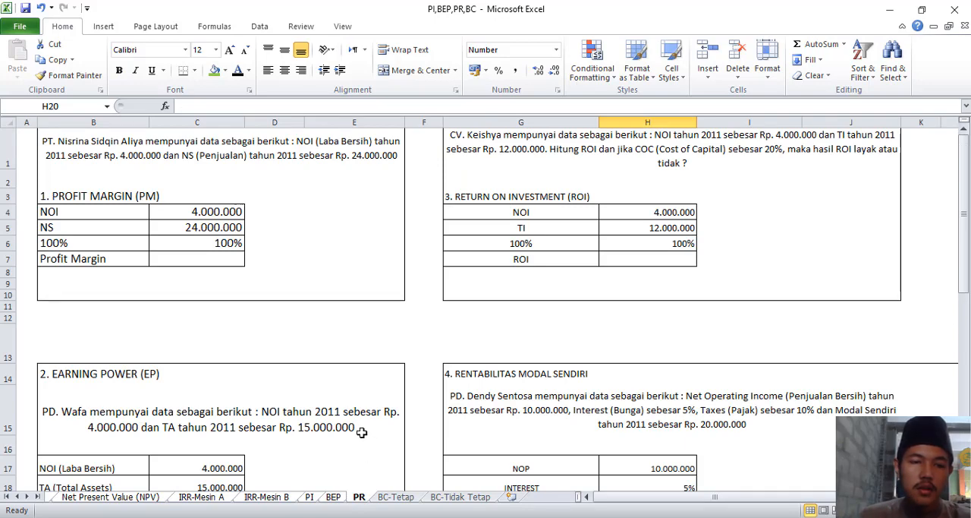
{"action": "scroll", "coordinate": [357, 431], "scroll_direction": "down", "scroll_amount": 5}
{"action": "scroll", "coordinate": [358, 430], "scroll_direction": "up", "scroll_amount": 5}
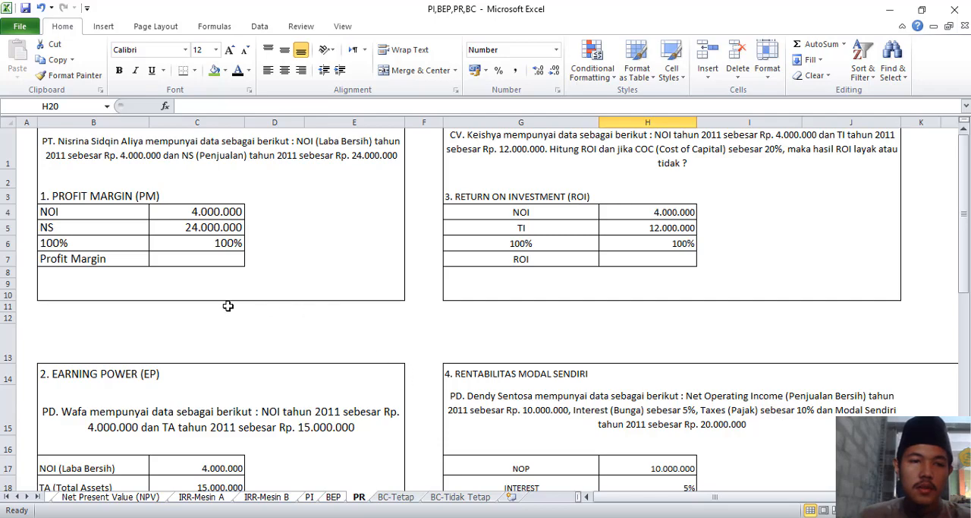
{"action": "left_click", "coordinate": [180, 258]}
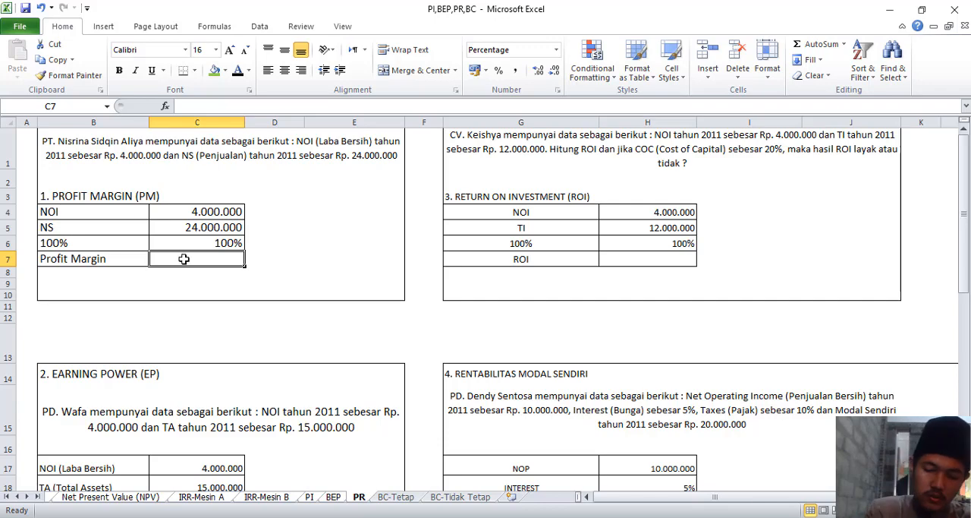
{"action": "type", "text": "="}
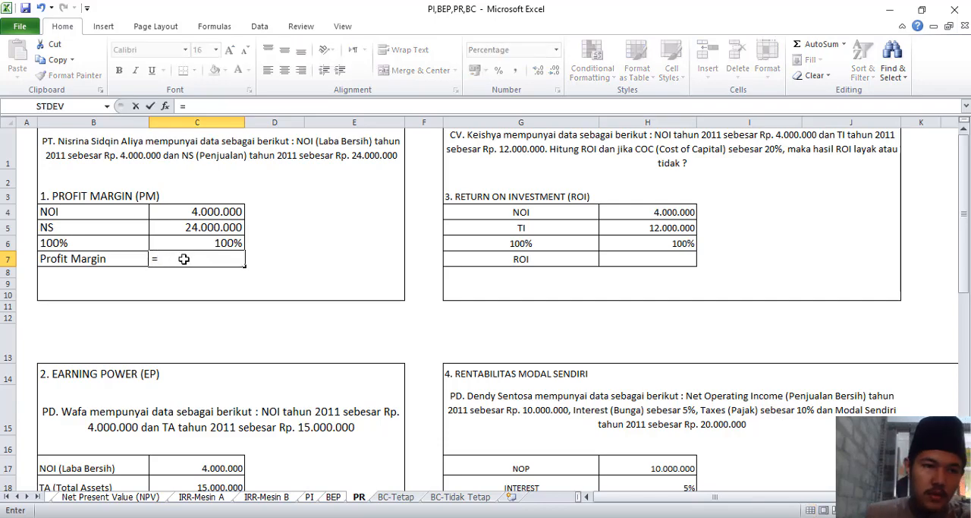
{"action": "left_click", "coordinate": [192, 214]}
{"action": "type", "text": "/"}
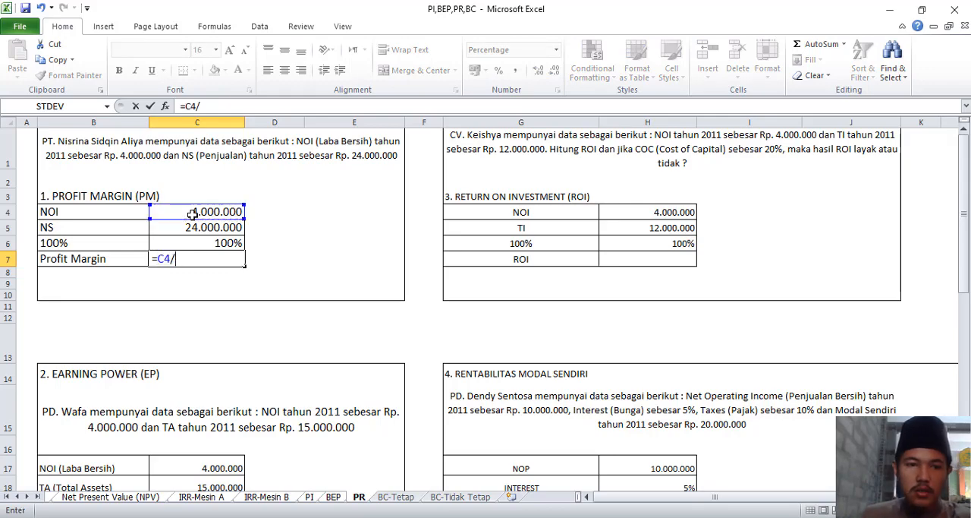
{"action": "left_click", "coordinate": [199, 227]}
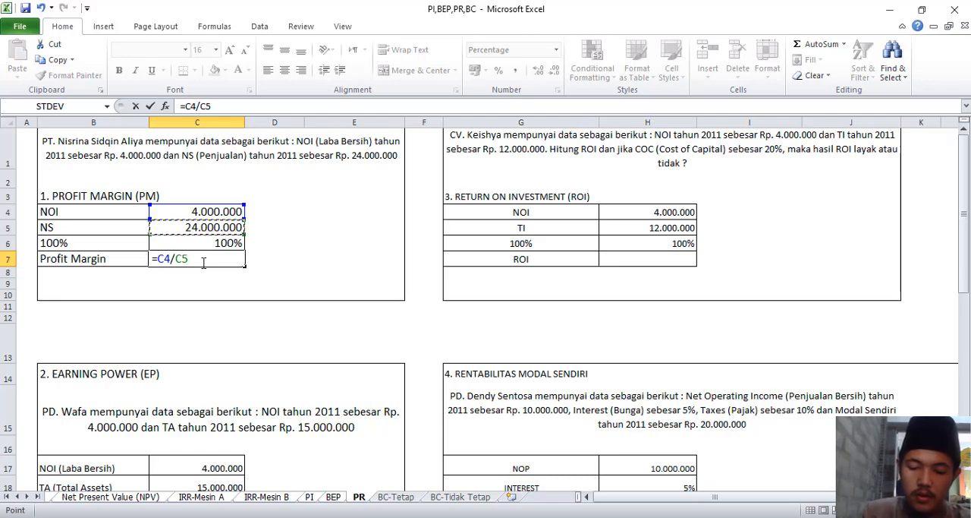
{"action": "type", "text": "*"}
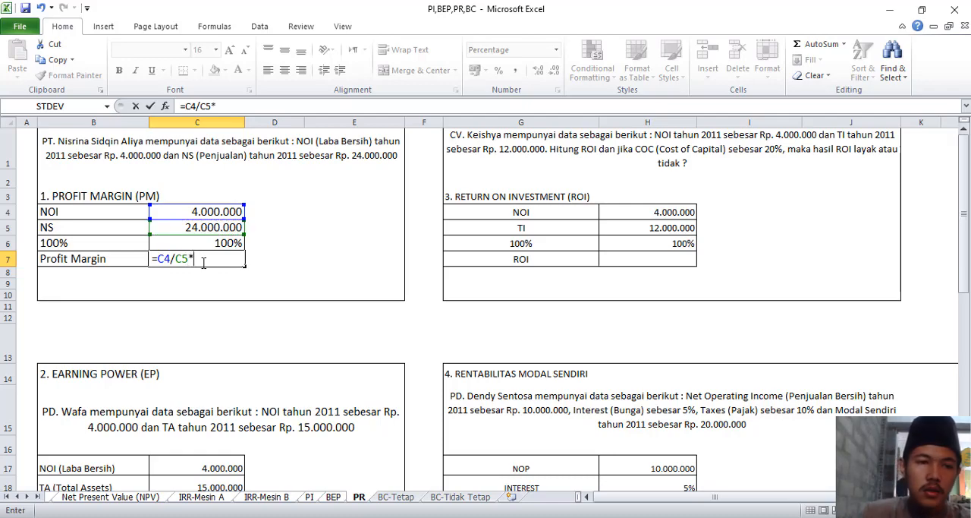
{"action": "left_click", "coordinate": [208, 240]}
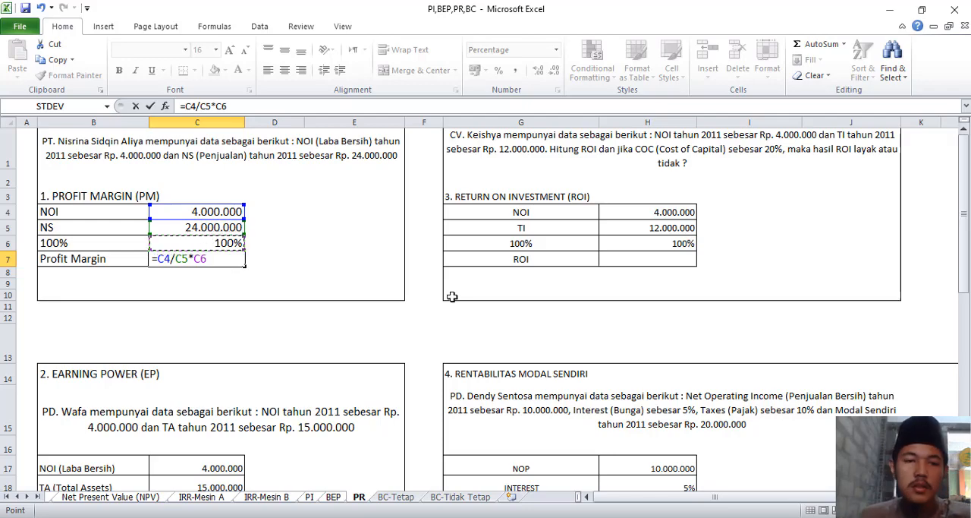
{"action": "key", "text": "Return"}
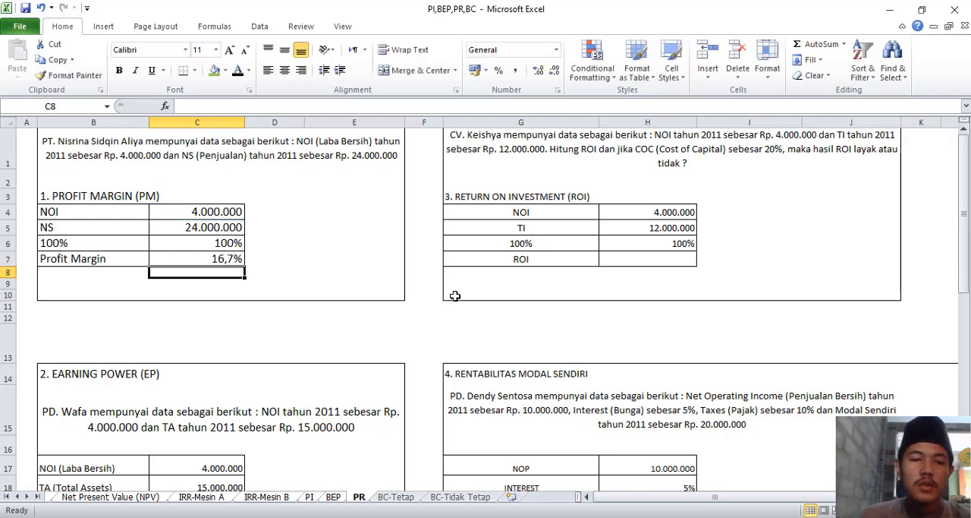
Calculate Earning Power (EP) in C20 as NOI divided by Total Assets times 100%, referencing C17, C18 and C19.
{"action": "scroll", "coordinate": [460, 384], "scroll_direction": "down", "scroll_amount": 1}
{"action": "scroll", "coordinate": [460, 384], "scroll_direction": "down", "scroll_amount": 1}
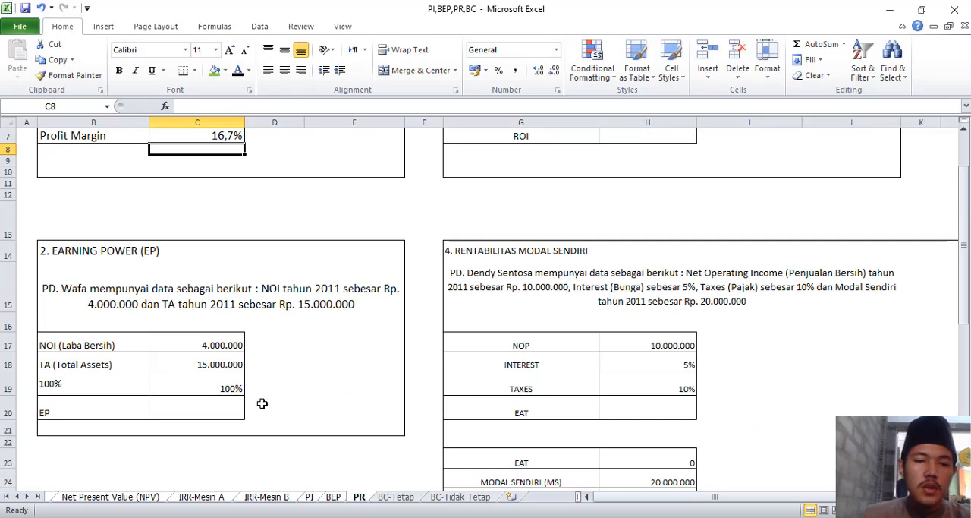
{"action": "left_click", "coordinate": [204, 407]}
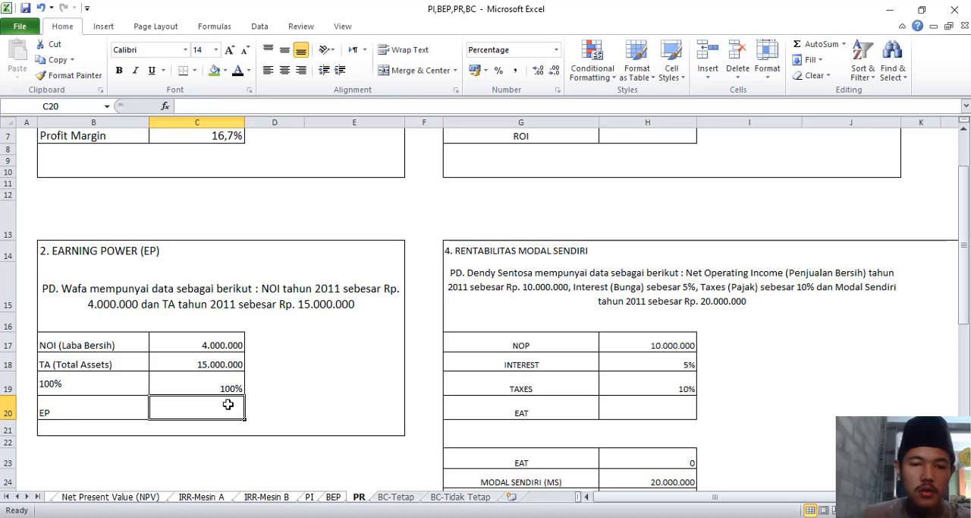
{"action": "type", "text": "="}
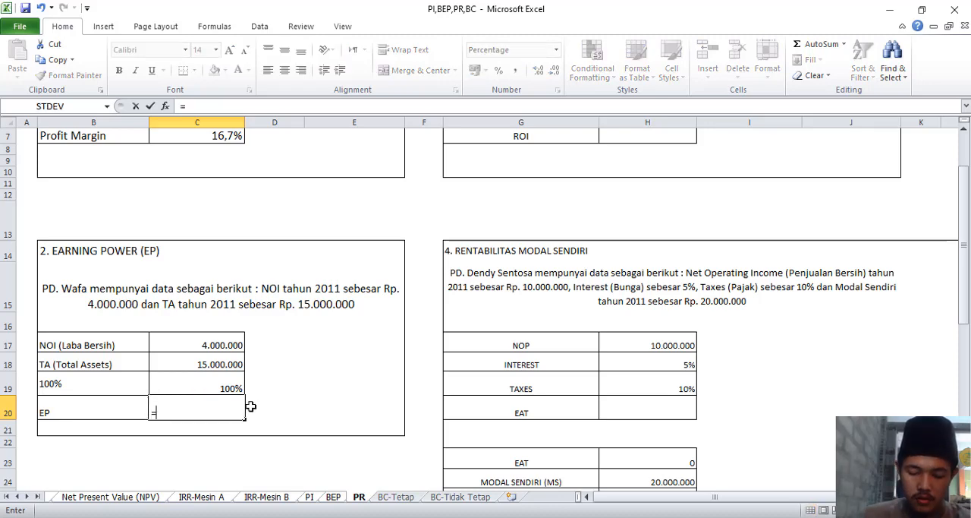
{"action": "left_click", "coordinate": [211, 348]}
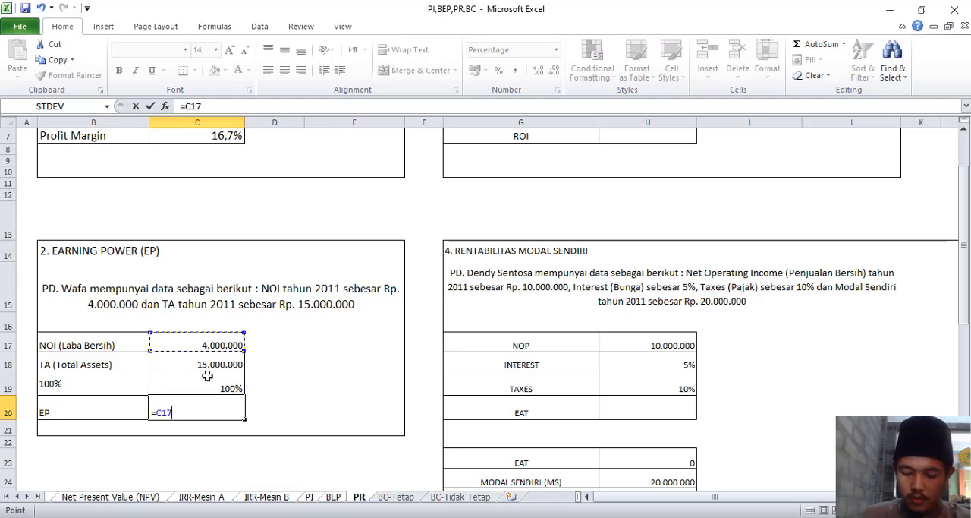
{"action": "type", "text": "/"}
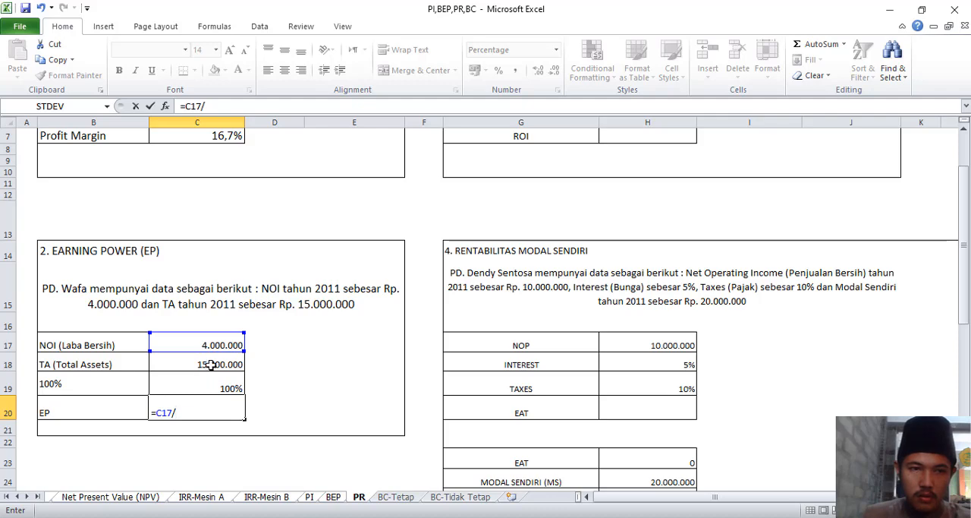
{"action": "left_click", "coordinate": [211, 365]}
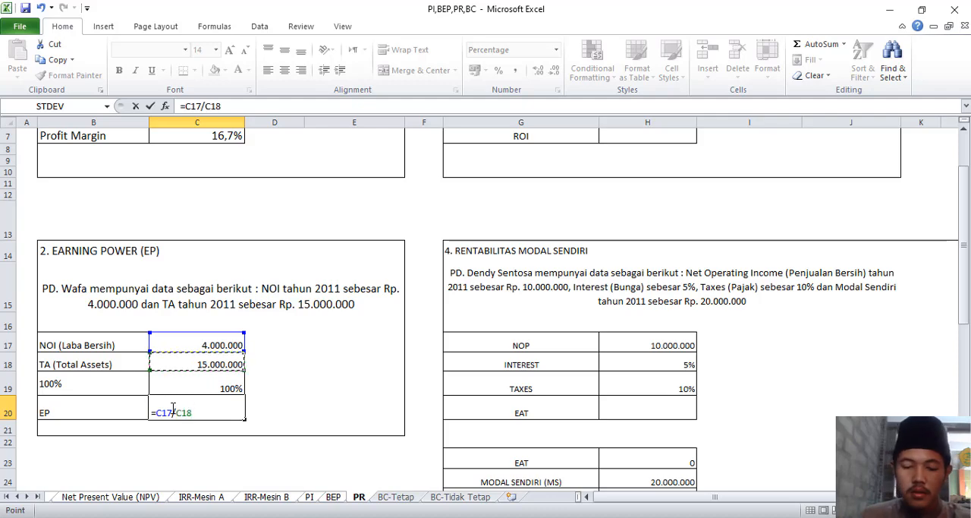
{"action": "type", "text": "*"}
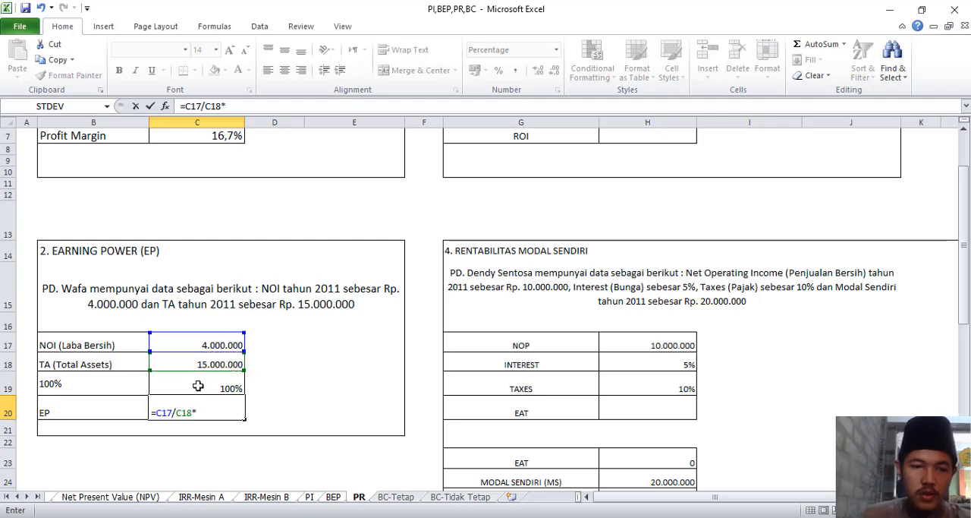
{"action": "left_click", "coordinate": [197, 386]}
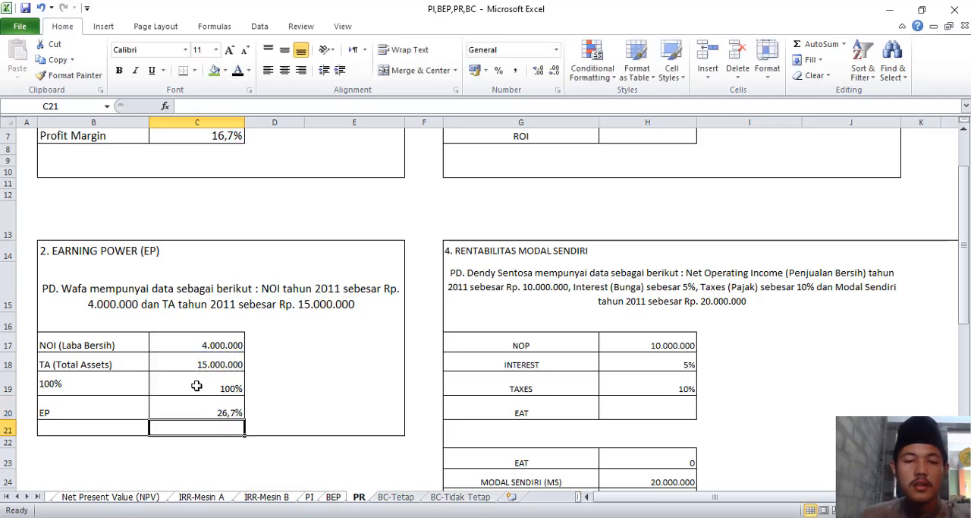
{"action": "key", "text": "Return"}
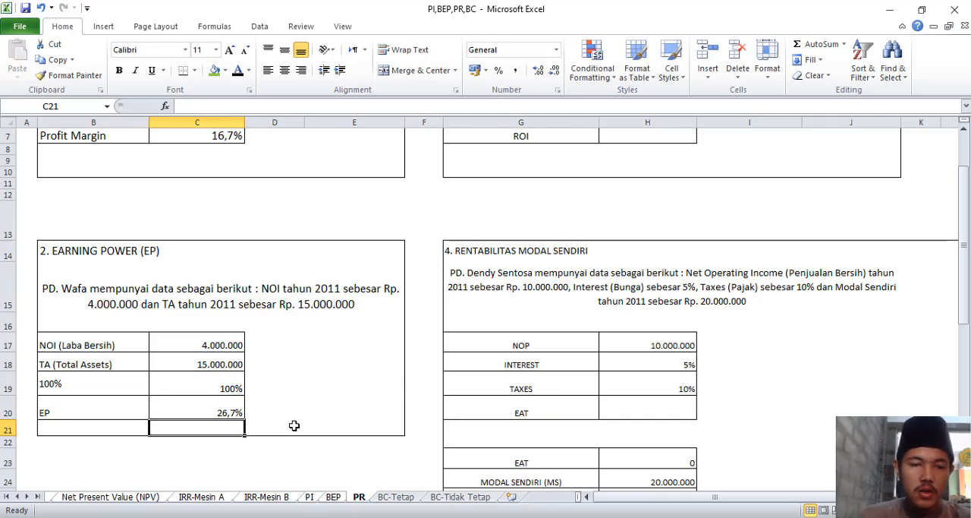
Calculate Return on Investment (ROI) in H7 as NOI divided by TI times 100%, using =H4/H5*H6.
{"action": "scroll", "coordinate": [323, 423], "scroll_direction": "up", "scroll_amount": 2}
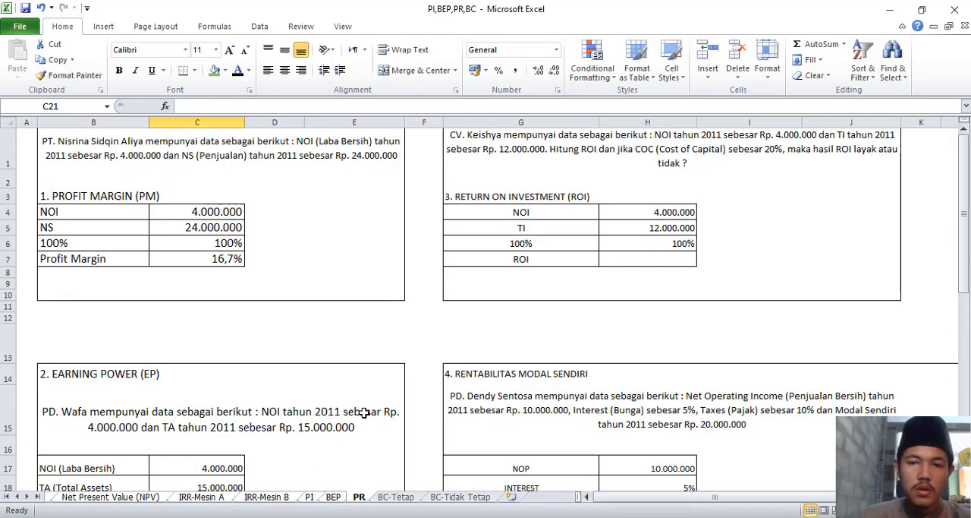
{"action": "left_click", "coordinate": [621, 255]}
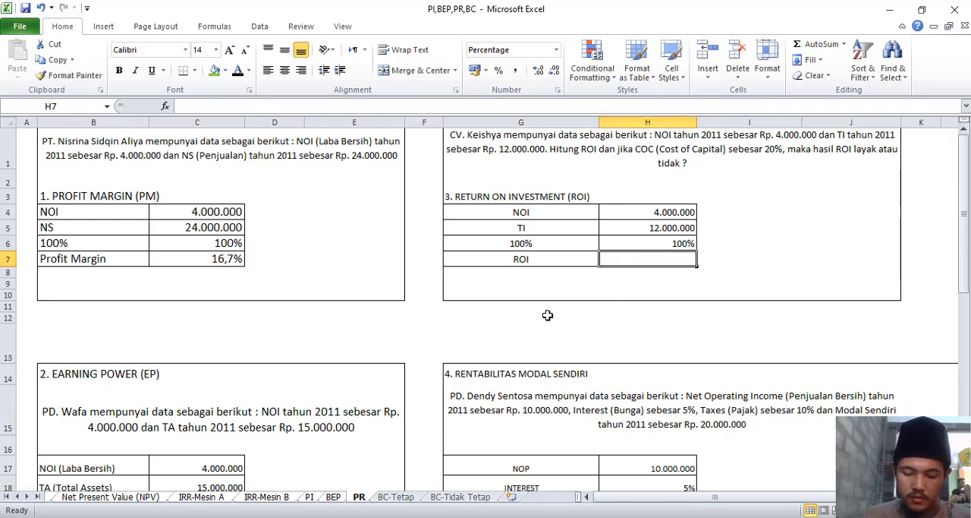
{"action": "type", "text": "="}
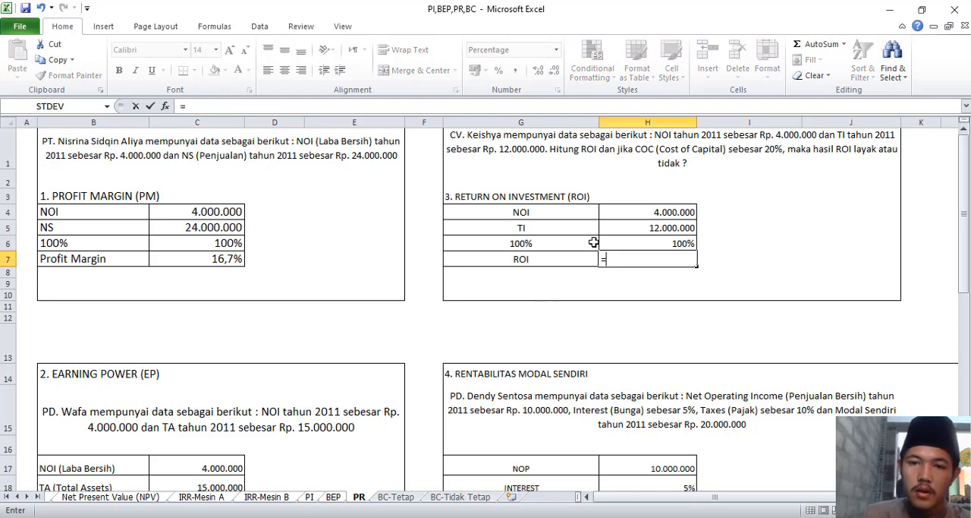
{"action": "left_click", "coordinate": [624, 211]}
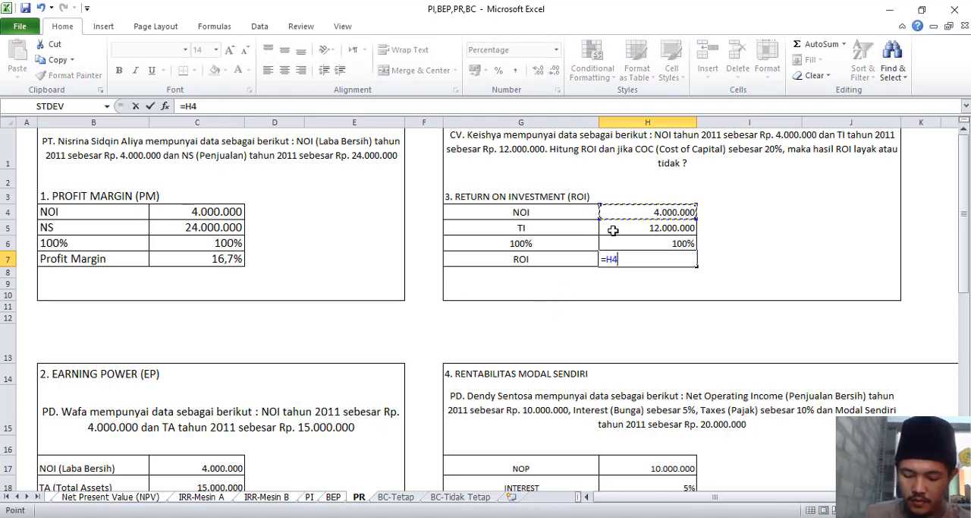
{"action": "type", "text": "/"}
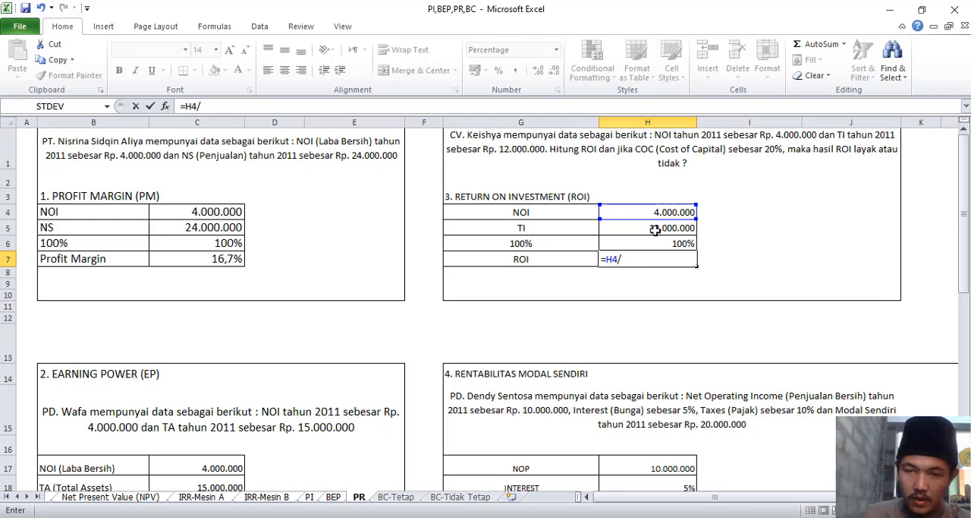
{"action": "left_click", "coordinate": [647, 231]}
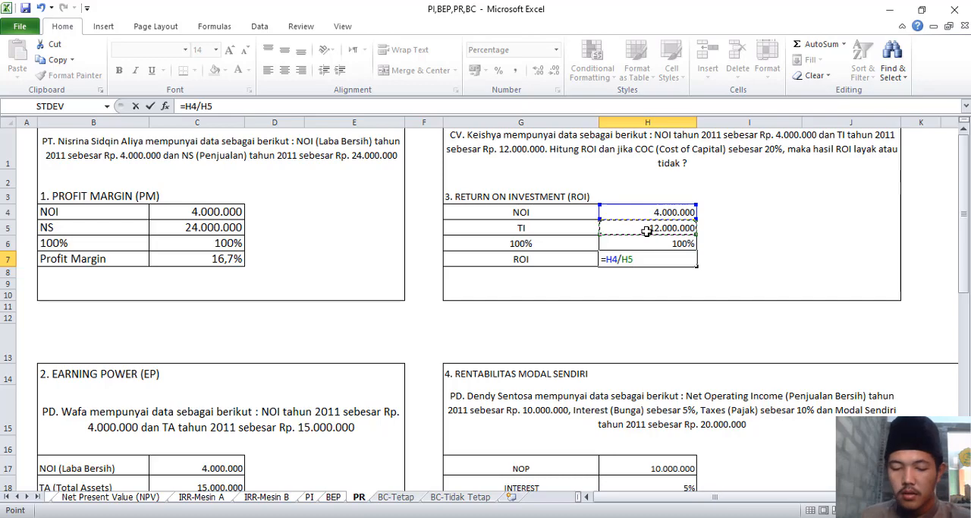
{"action": "type", "text": "*"}
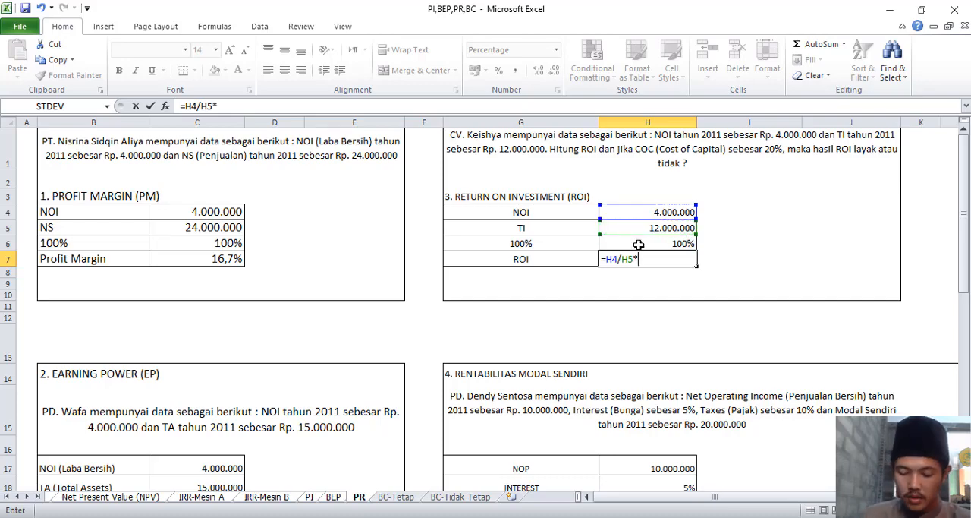
{"action": "left_click", "coordinate": [639, 244]}
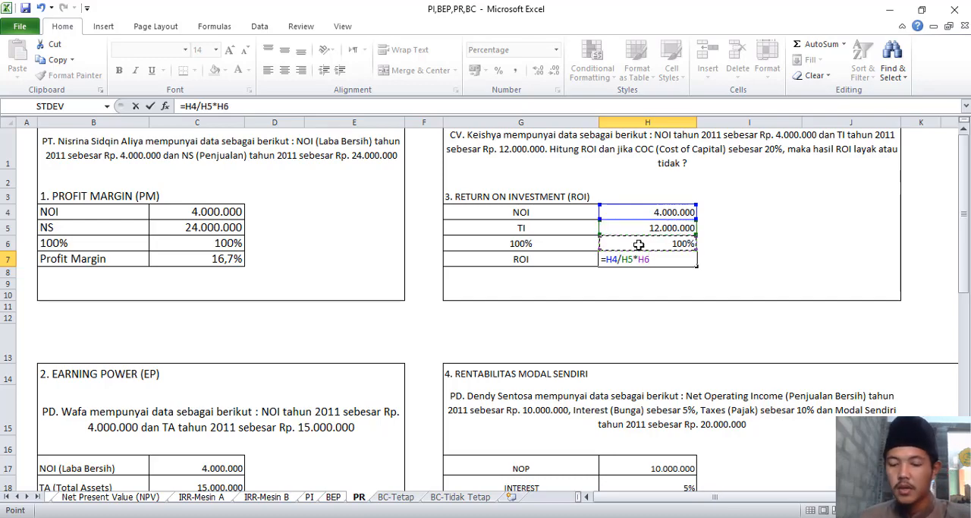
{"action": "key", "text": "Return"}
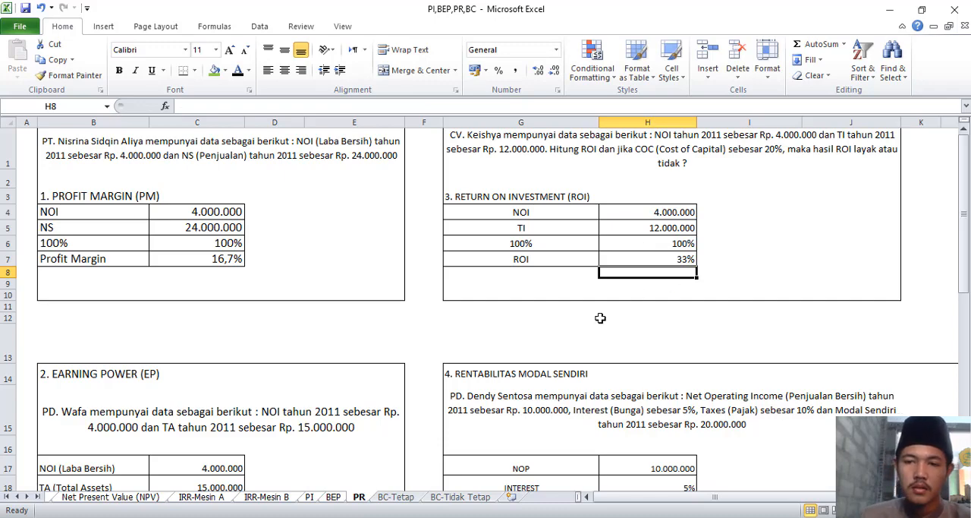
Calculate EAT in H20 as NOP minus the interest and taxes on NOP, using =H17-(H17*H18+H17*H19).
{"action": "scroll", "coordinate": [600, 318], "scroll_direction": "down", "scroll_amount": 2}
{"action": "scroll", "coordinate": [599, 318], "scroll_direction": "down", "scroll_amount": 1}
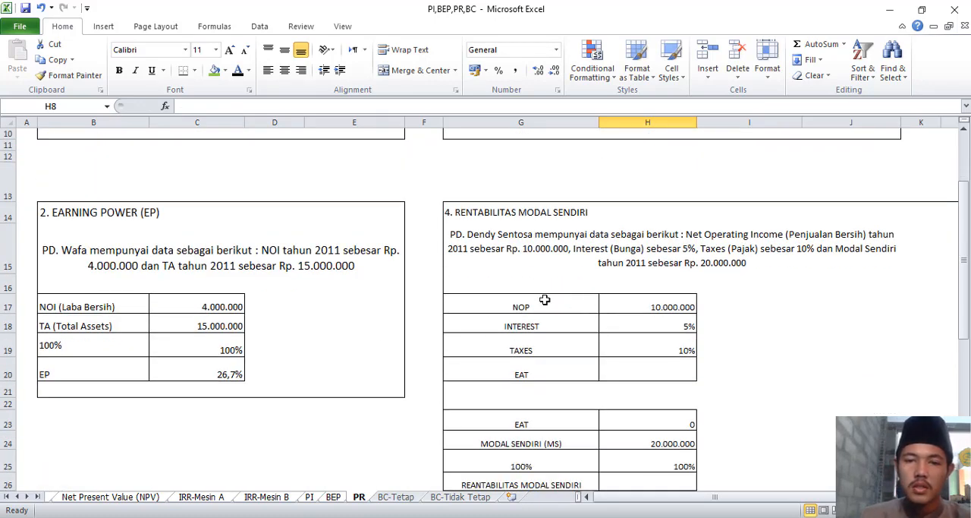
{"action": "left_click", "coordinate": [626, 371]}
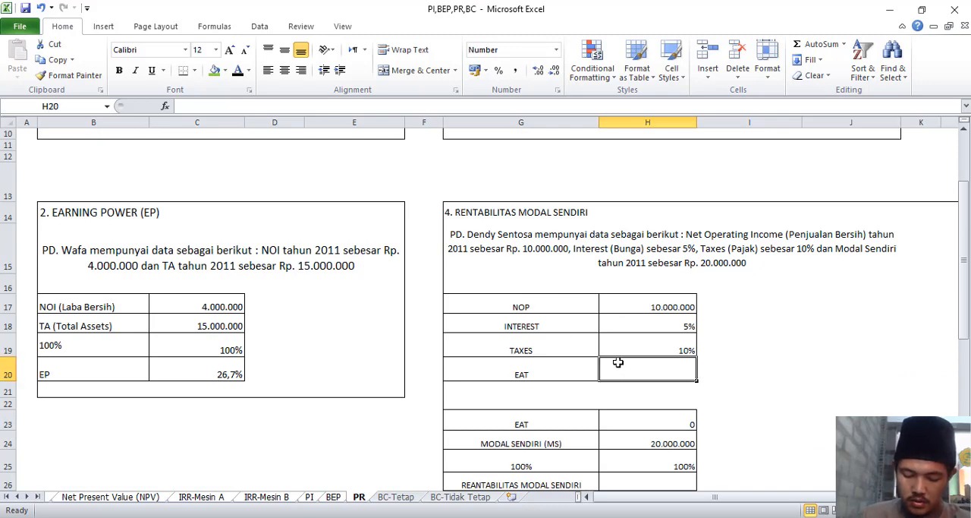
{"action": "type", "text": "="}
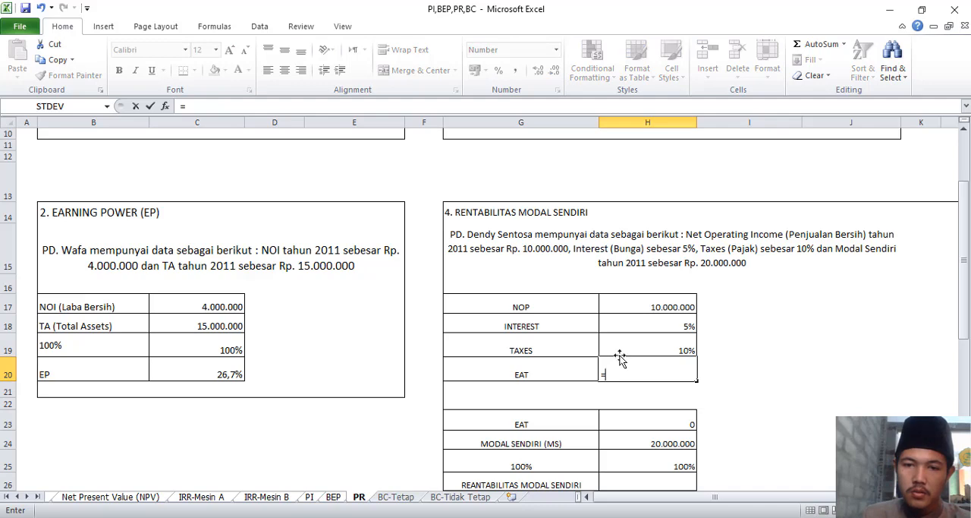
{"action": "left_click", "coordinate": [623, 304]}
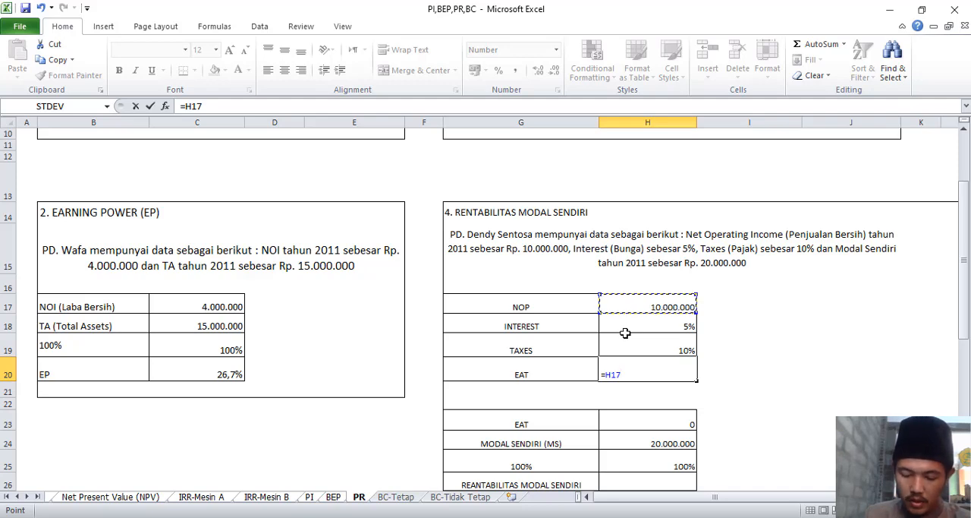
{"action": "type", "text": "-("}
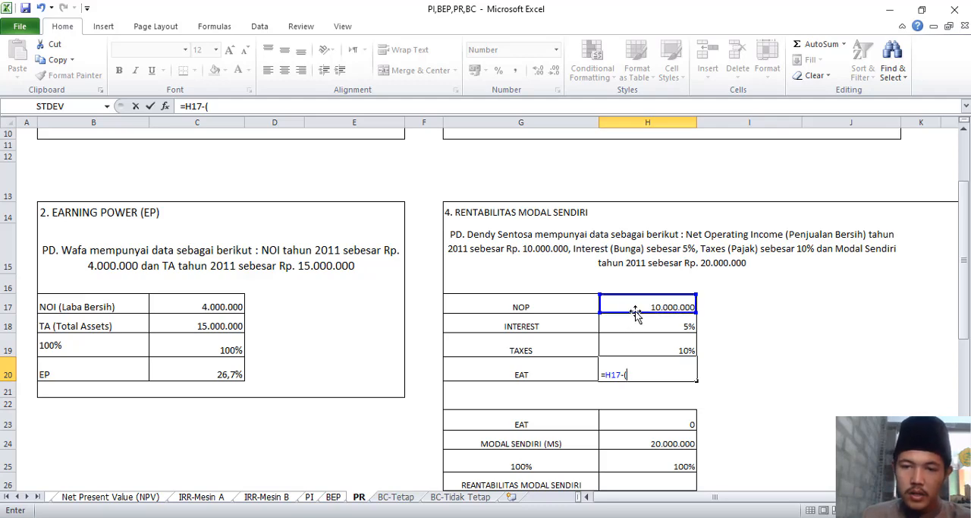
{"action": "left_click", "coordinate": [636, 303]}
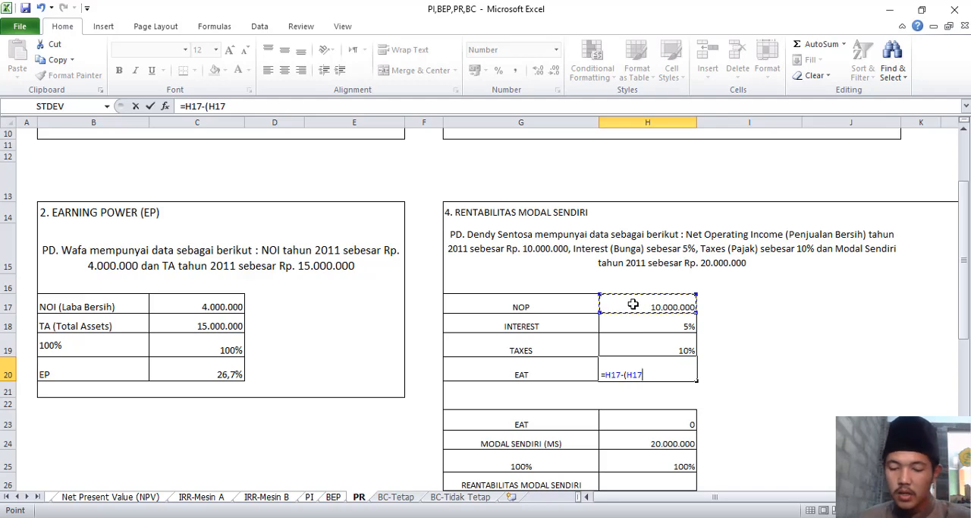
{"action": "type", "text": "*"}
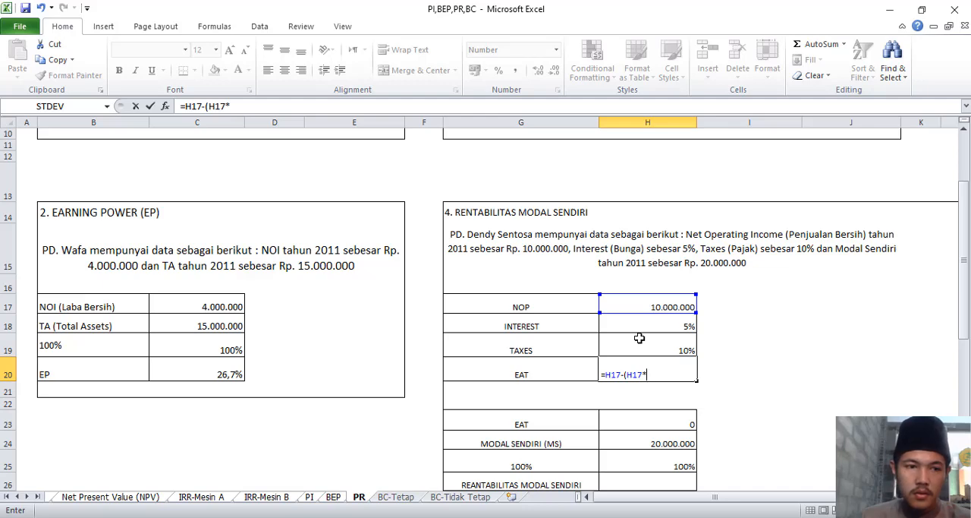
{"action": "left_click", "coordinate": [640, 328]}
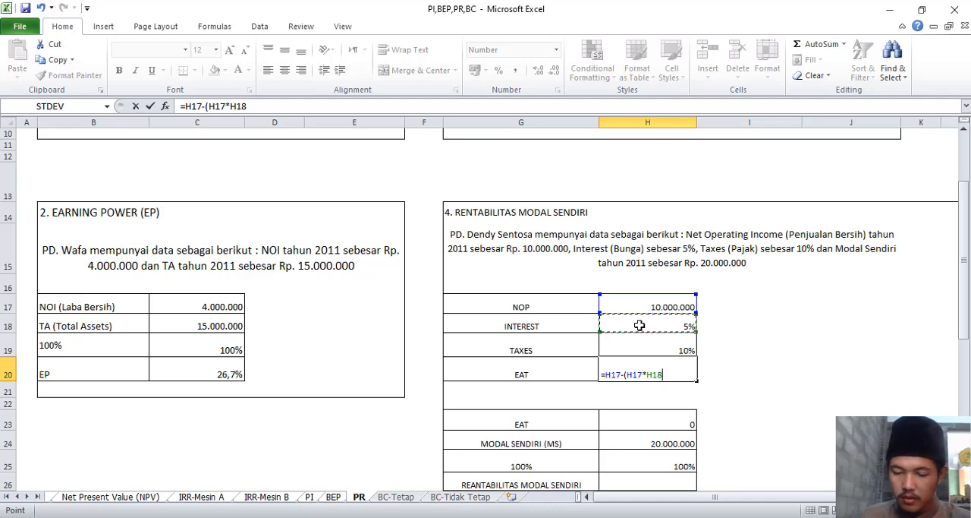
{"action": "type", "text": "+"}
{"action": "left_click", "coordinate": [648, 306]}
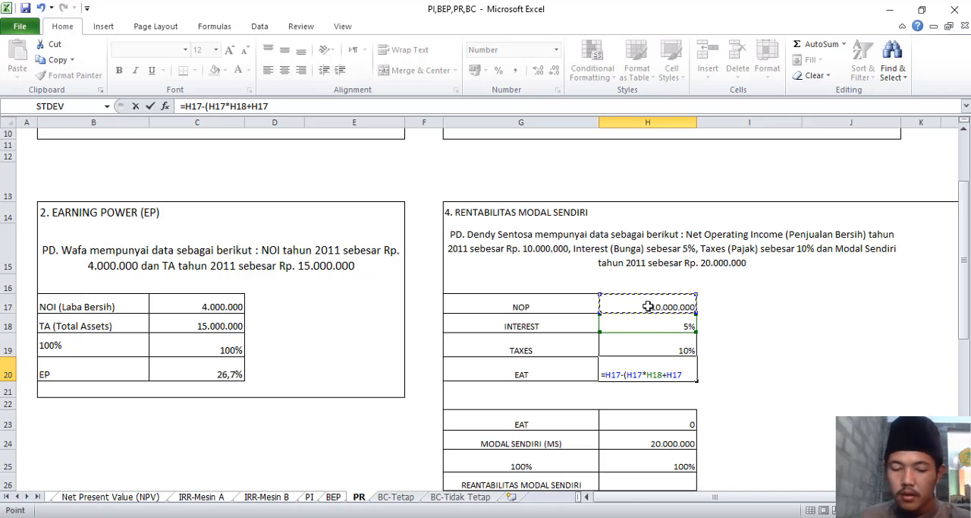
{"action": "type", "text": "*"}
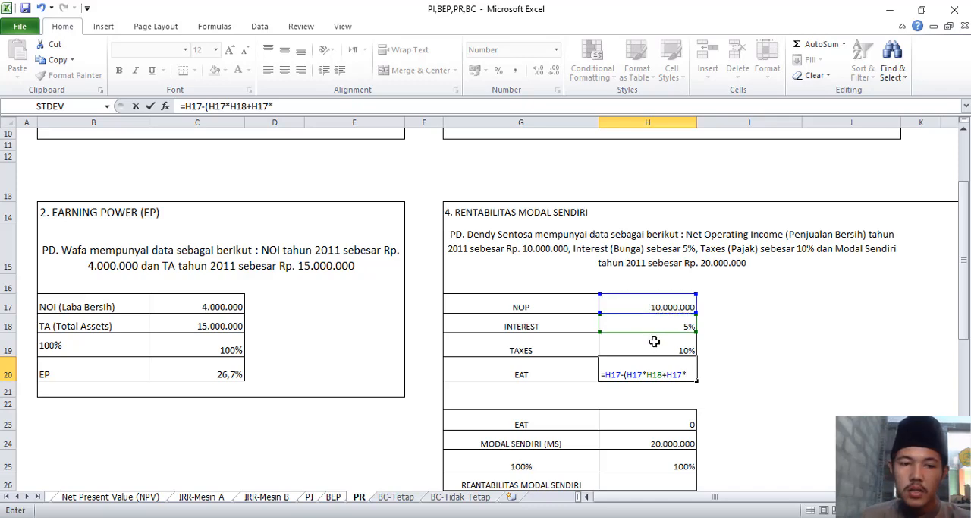
{"action": "left_click", "coordinate": [654, 342]}
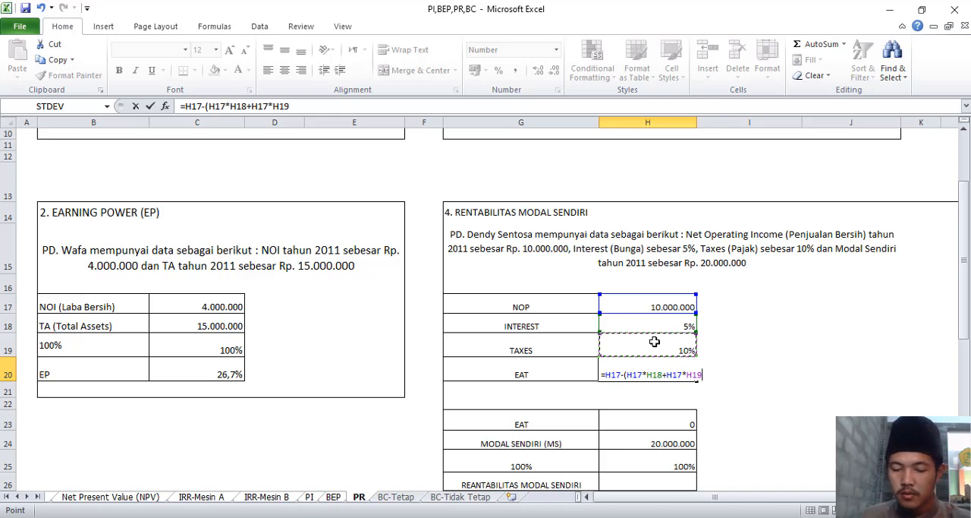
{"action": "type", "text": ")"}
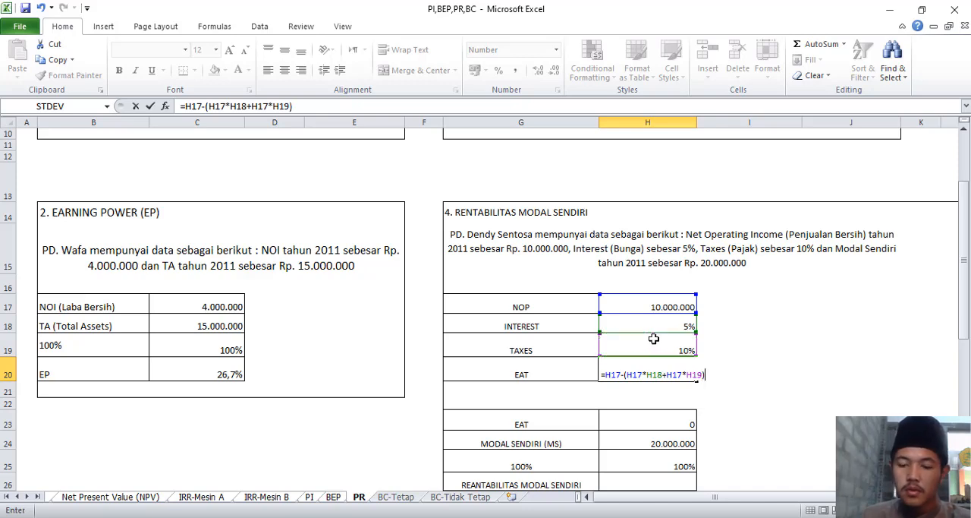
{"action": "key", "text": "Return"}
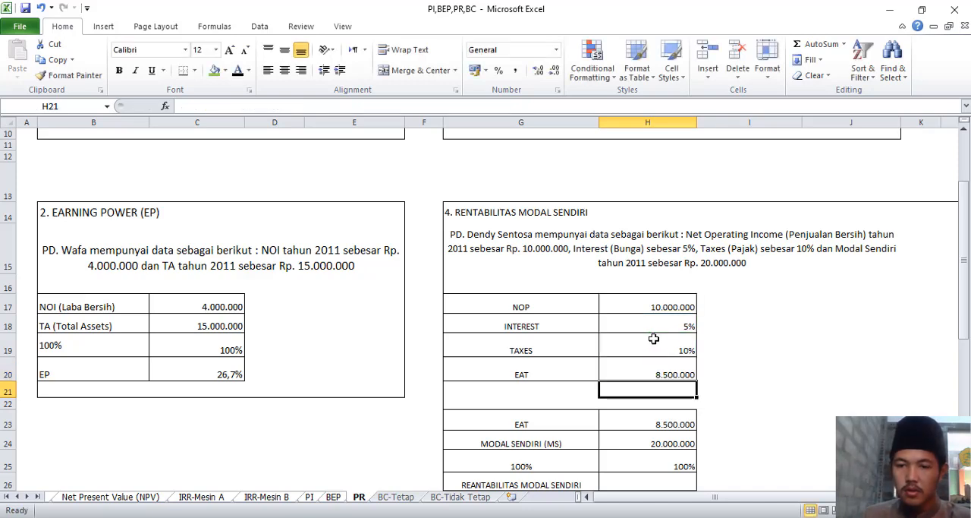
Calculate Rentabilitas Modal Sendiri in H26 as EAT divided by Modal Sendiri times 100%, using =H23/H24*H25.
{"action": "scroll", "coordinate": [657, 374], "scroll_direction": "down", "scroll_amount": 2}
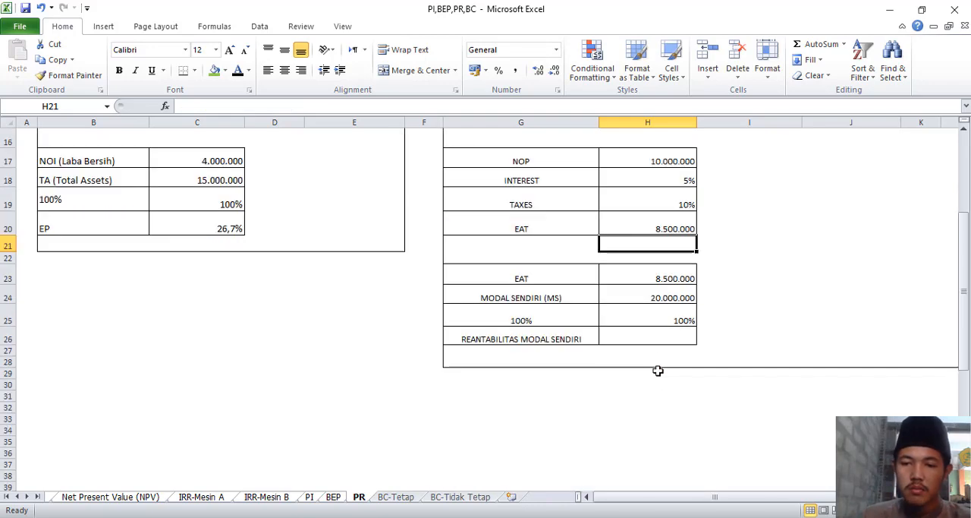
{"action": "left_click", "coordinate": [651, 334]}
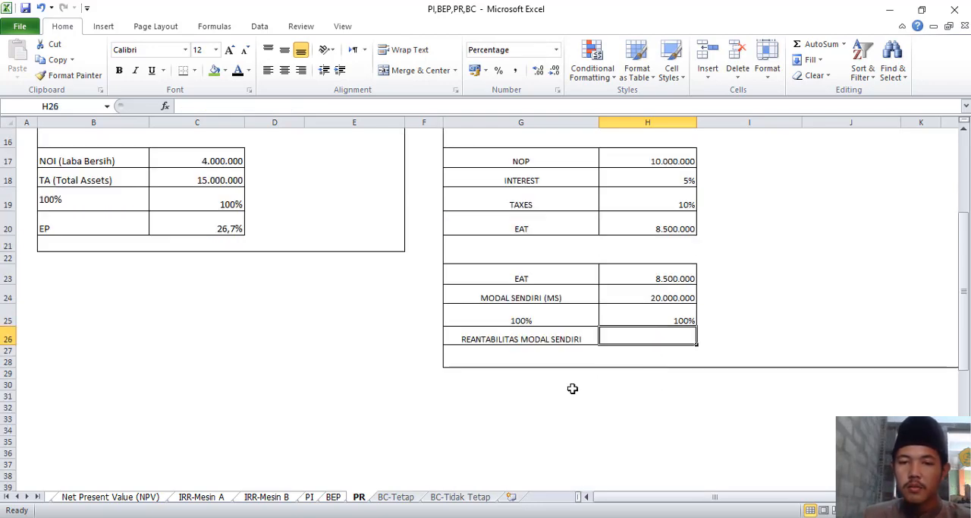
{"action": "scroll", "coordinate": [537, 366], "scroll_direction": "up", "scroll_amount": 1}
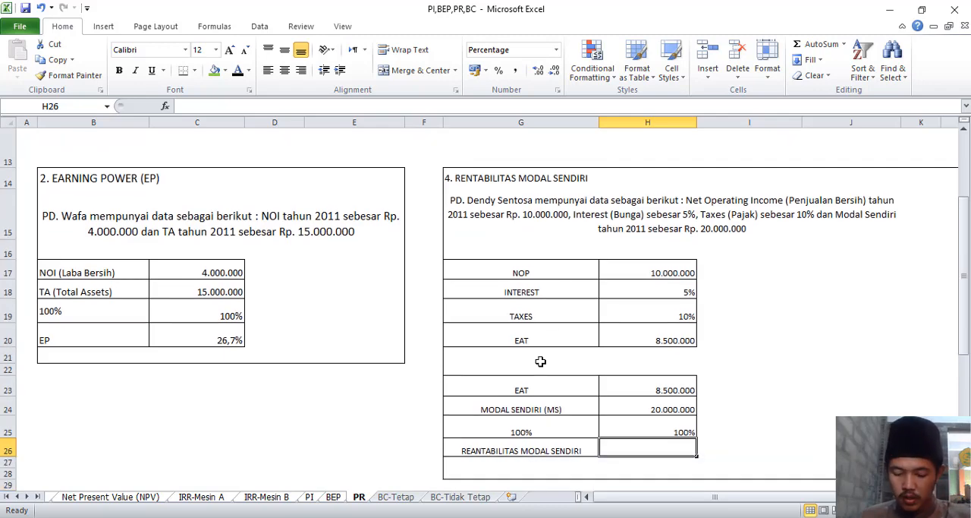
{"action": "type", "text": "="}
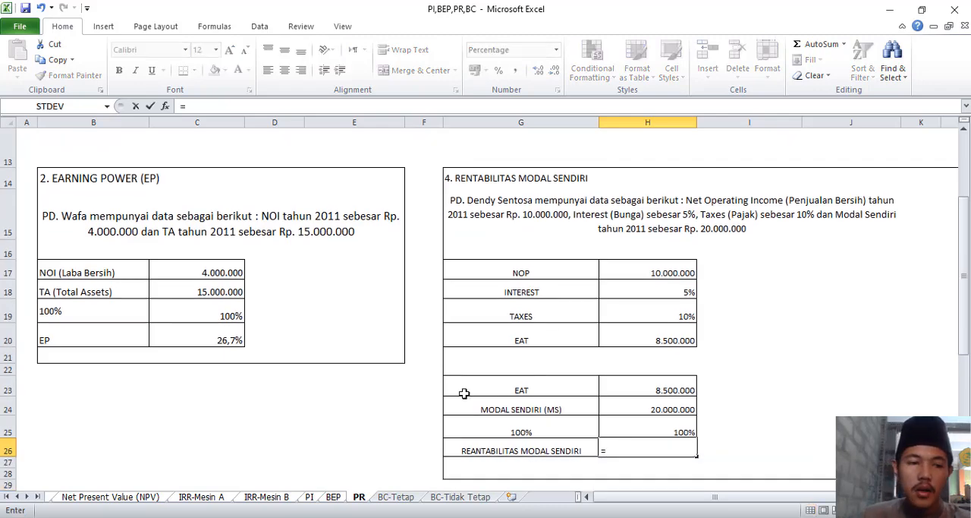
{"action": "left_click", "coordinate": [632, 390]}
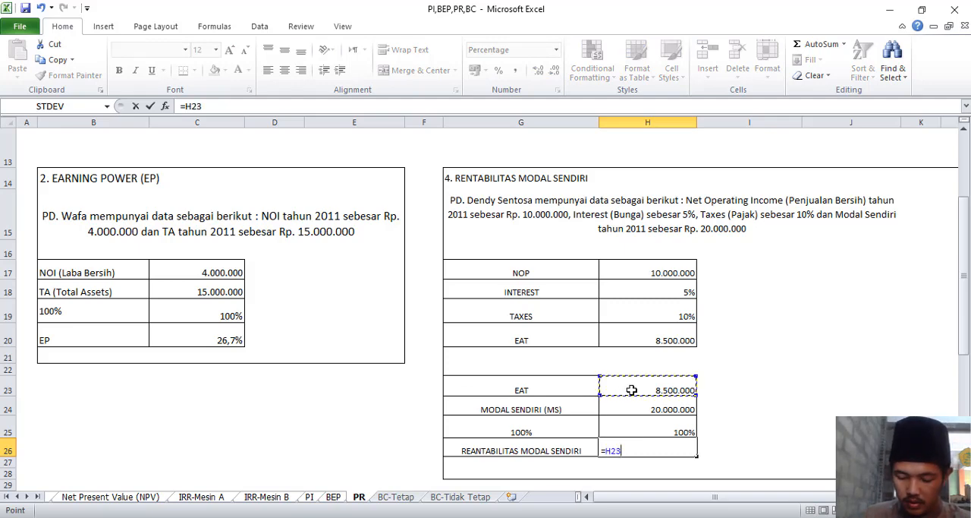
{"action": "type", "text": "/"}
{"action": "left_click", "coordinate": [632, 411]}
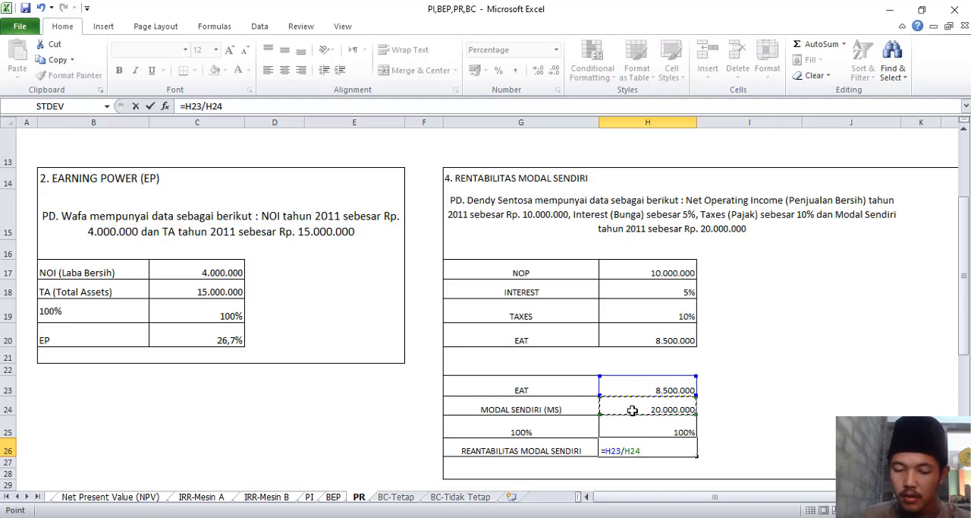
{"action": "type", "text": "&"}
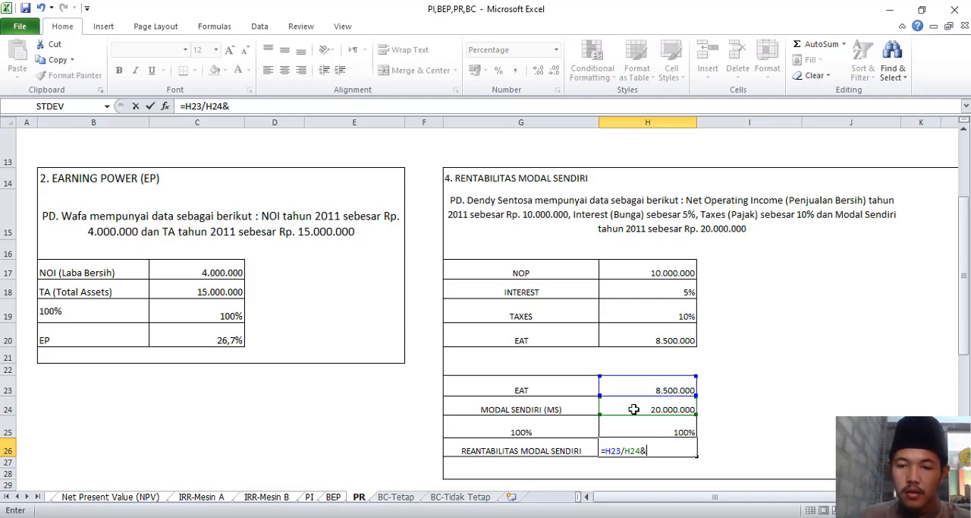
{"action": "key", "text": "BackSpace"}
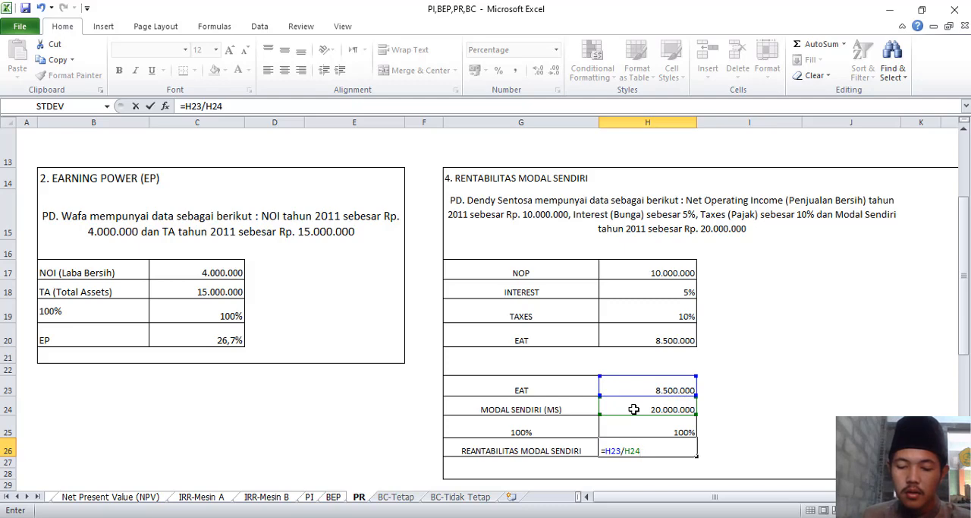
{"action": "type", "text": "*"}
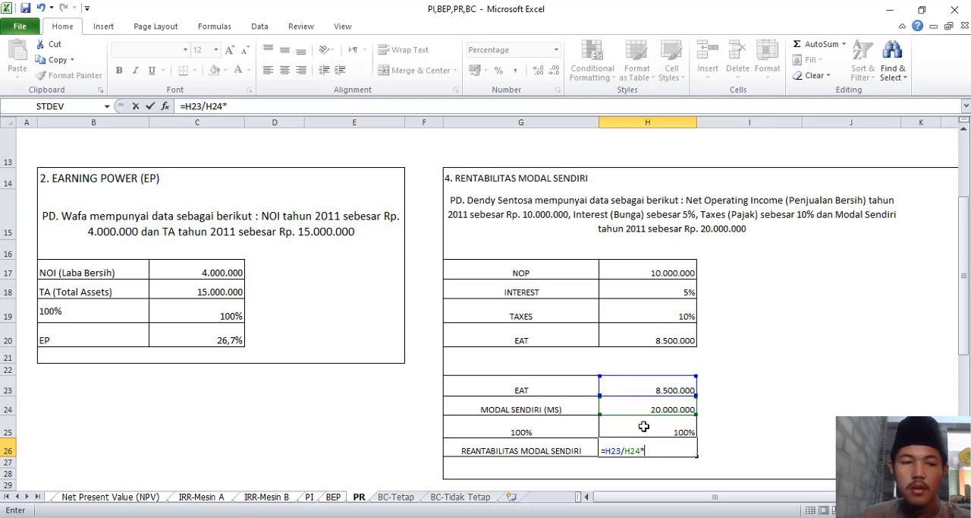
{"action": "left_click", "coordinate": [623, 426]}
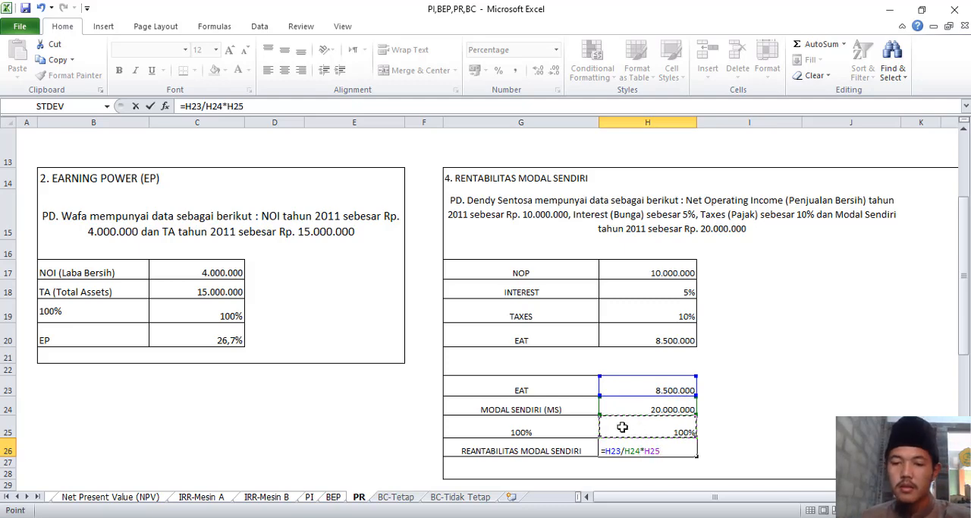
{"action": "key", "text": "Return"}
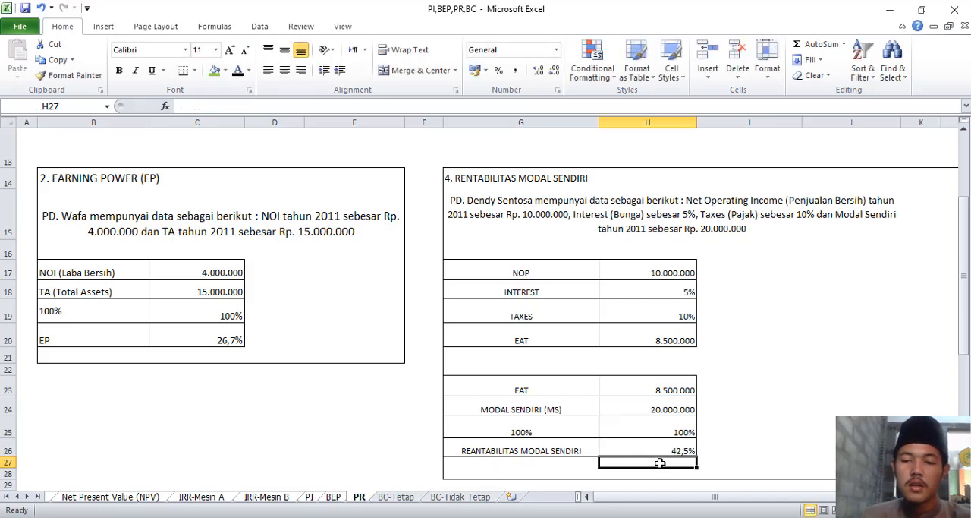
On the BC-Tetap sheet, calculate the B/C ratio in C13 as Benefit Per Tahun divided by Total Biaya, using =C12/C11.
{"action": "scroll", "coordinate": [678, 462], "scroll_direction": "down", "scroll_amount": 1}
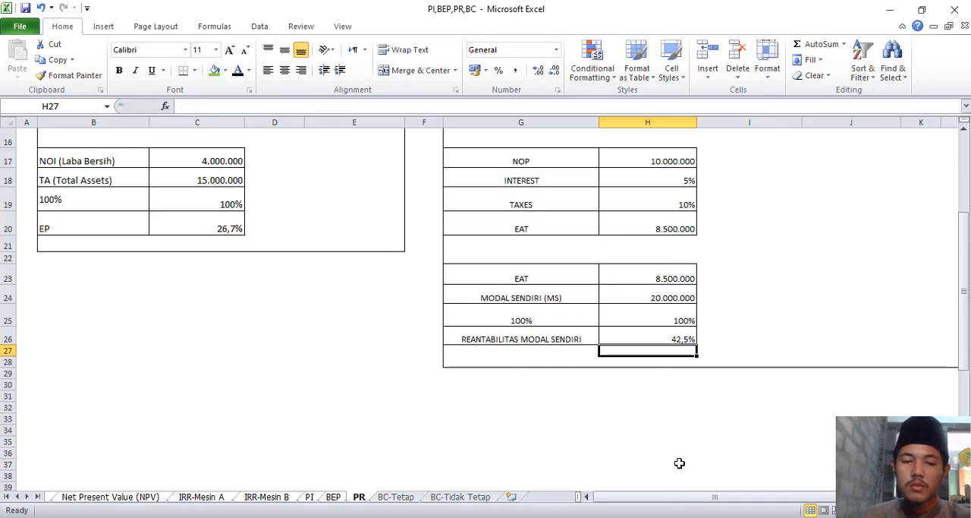
{"action": "scroll", "coordinate": [514, 446], "scroll_direction": "up", "scroll_amount": 3}
{"action": "scroll", "coordinate": [519, 444], "scroll_direction": "up", "scroll_amount": 1}
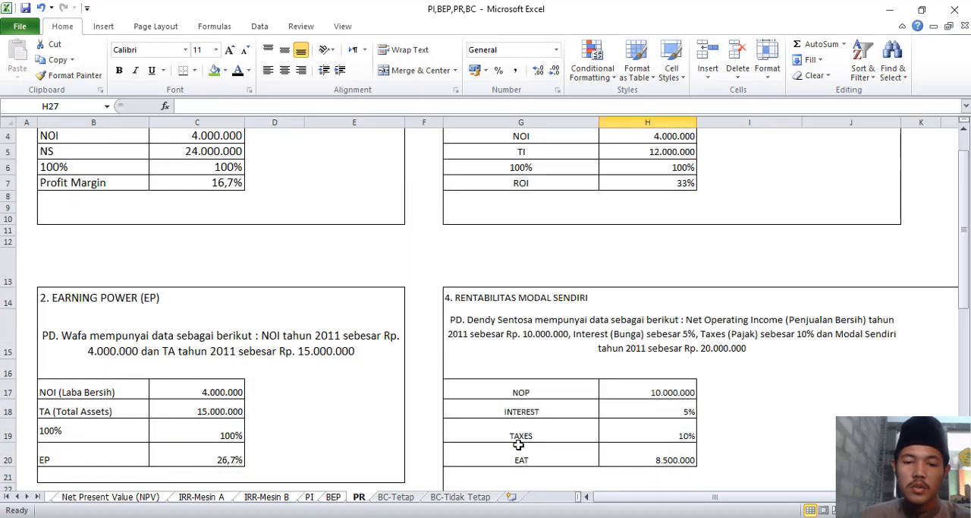
{"action": "left_click", "coordinate": [395, 496]}
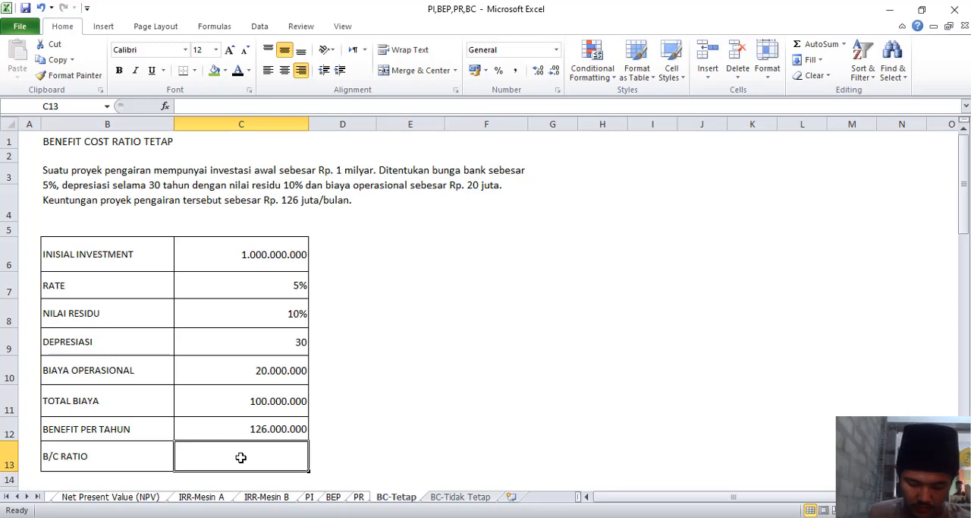
{"action": "type", "text": "="}
{"action": "left_click", "coordinate": [210, 430]}
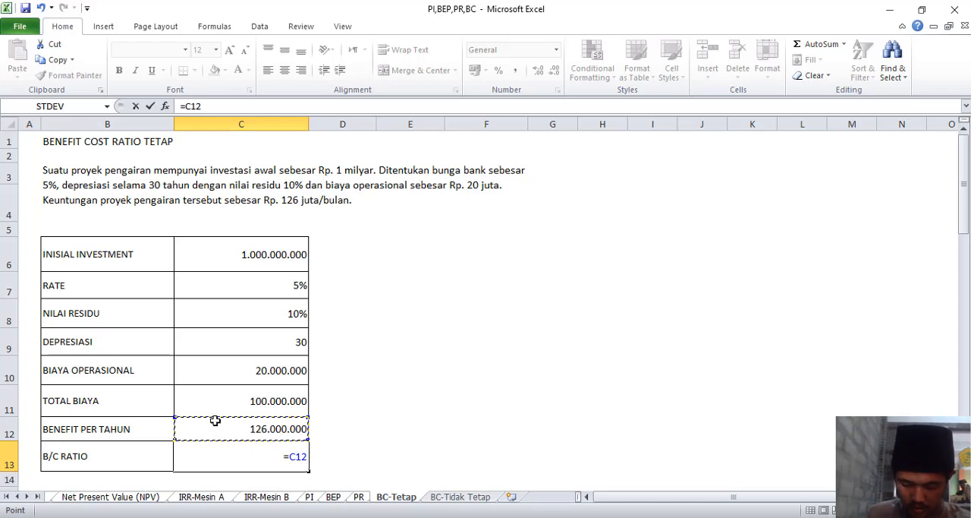
{"action": "type", "text": "/"}
{"action": "left_click", "coordinate": [214, 403]}
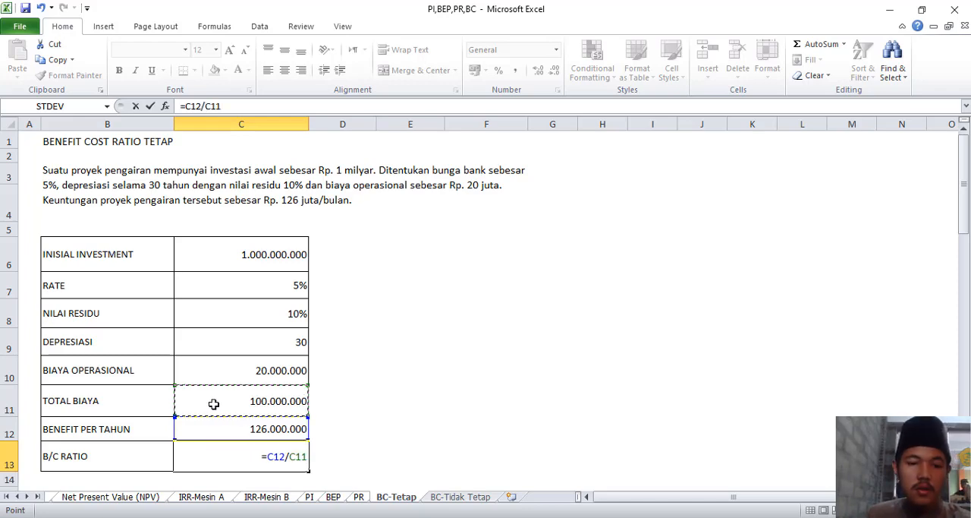
{"action": "key", "text": "Return"}
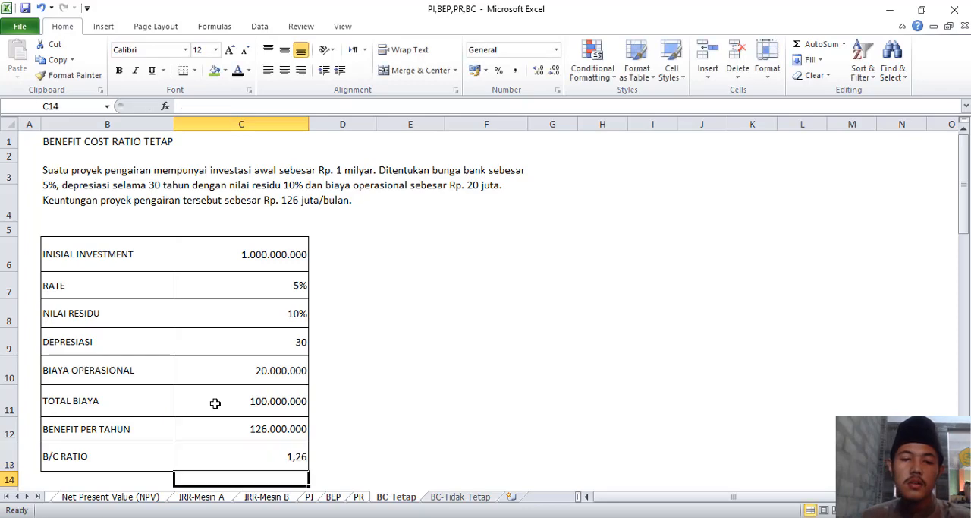
On the BC-Tidak Tetap sheet, calculate the Tahun 1 B/C ratio in C12 as Benefit Per Tahun divided by Total Biaya, using =C11/C10.
{"action": "scroll", "coordinate": [349, 401], "scroll_direction": "down", "scroll_amount": 1}
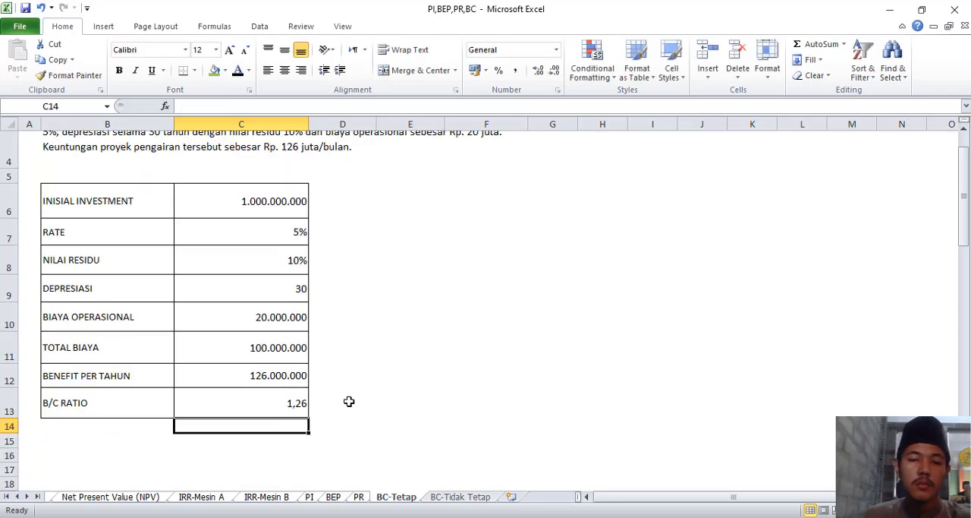
{"action": "scroll", "coordinate": [349, 401], "scroll_direction": "up", "scroll_amount": 1}
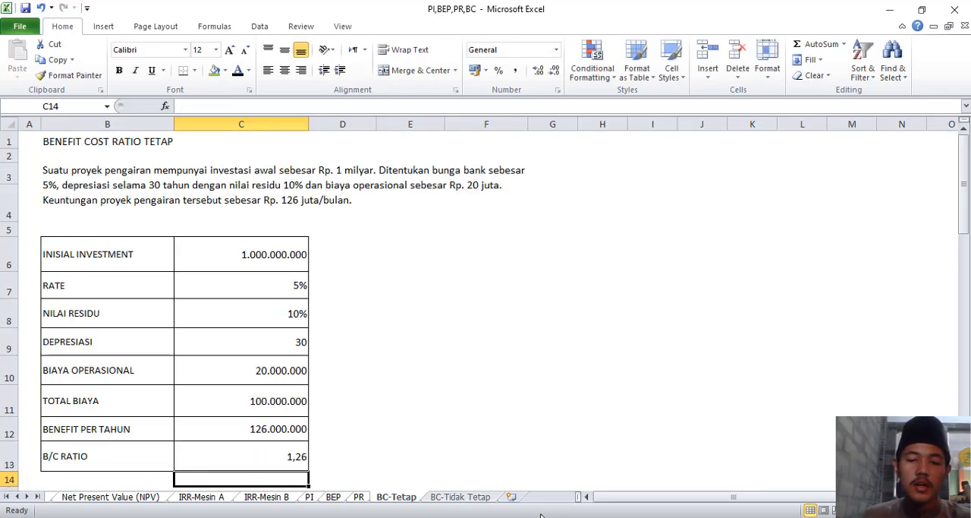
{"action": "left_click", "coordinate": [460, 496]}
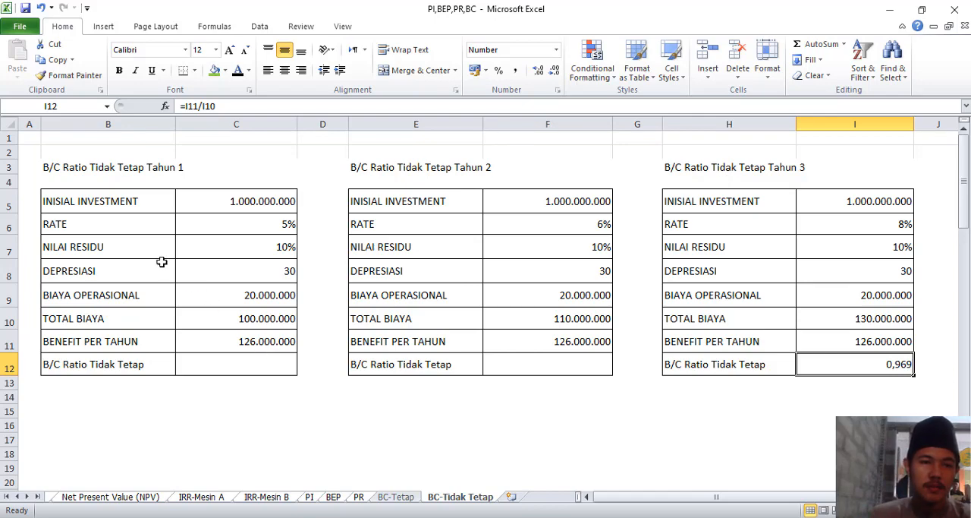
{"action": "left_click", "coordinate": [271, 368]}
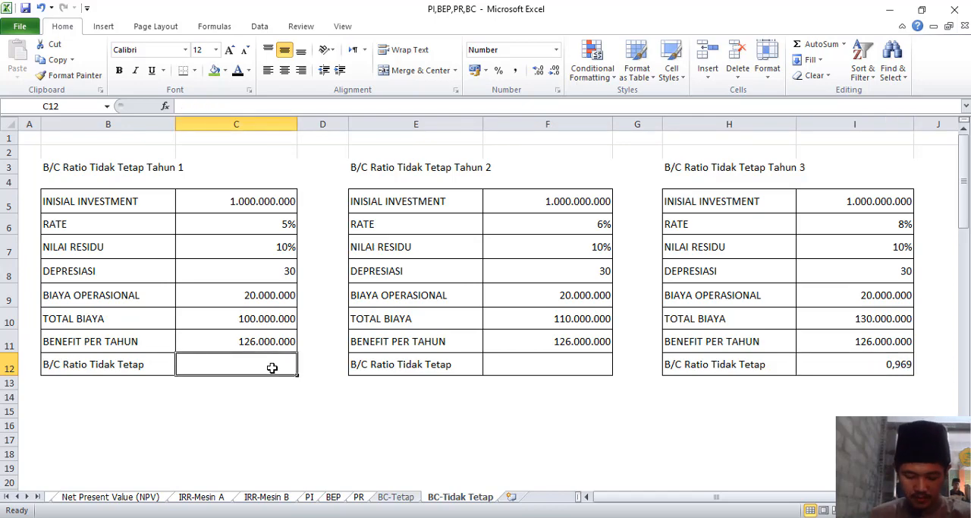
{"action": "type", "text": "="}
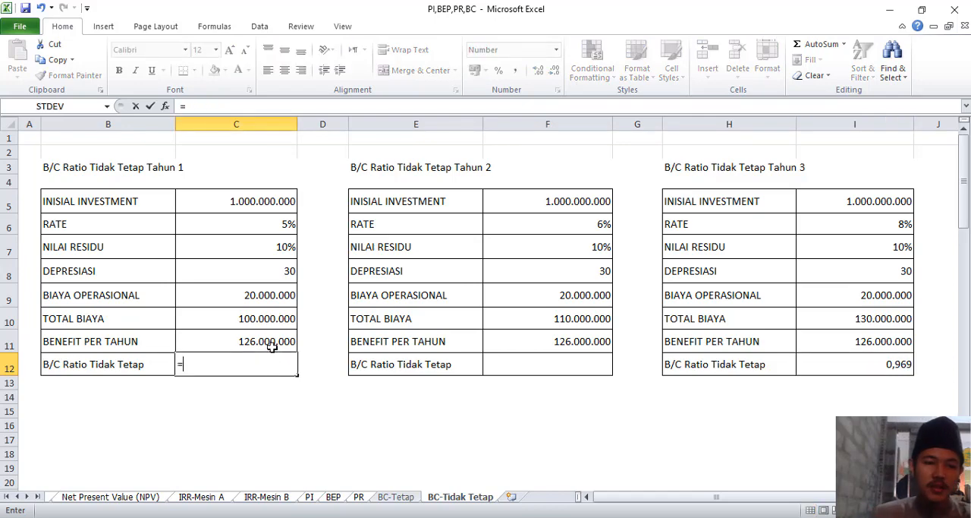
{"action": "left_click", "coordinate": [272, 343]}
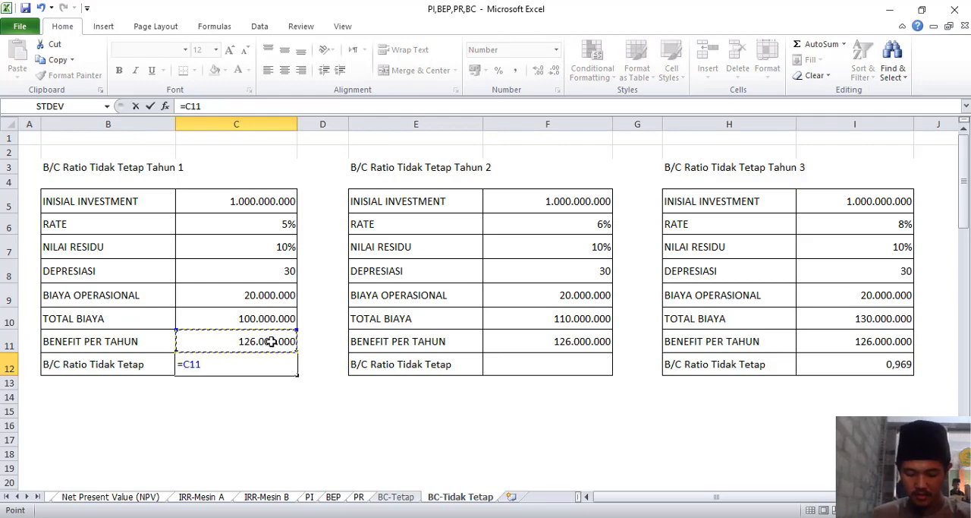
{"action": "type", "text": "/"}
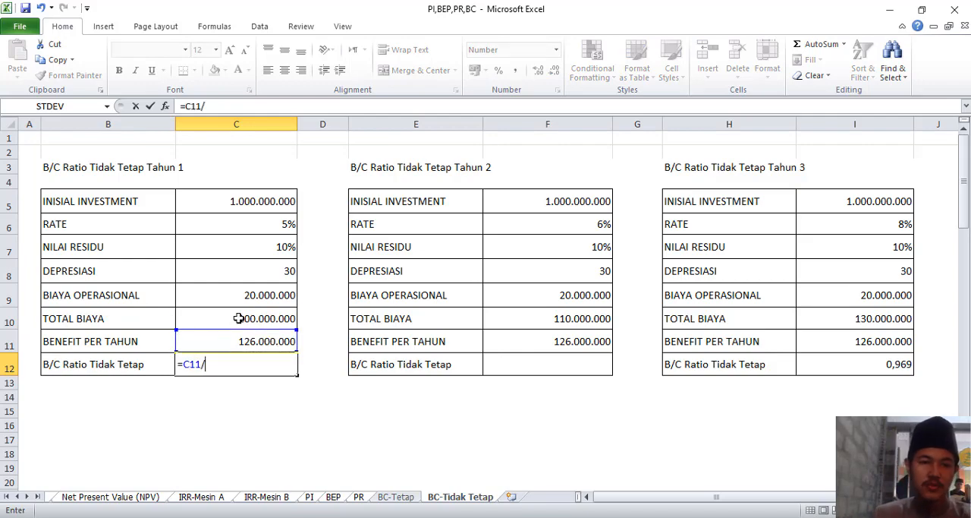
{"action": "left_click", "coordinate": [239, 318]}
{"action": "key", "text": "Return"}
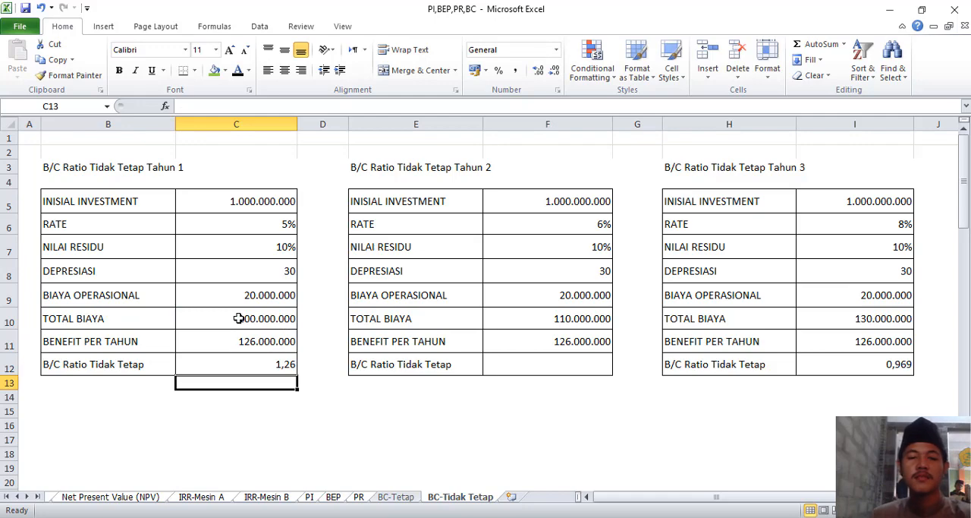
Calculate the Tahun 2 B/C ratio in F12 as Benefit Per Tahun divided by Total Biaya, using =F11/F10.
{"action": "left_click", "coordinate": [491, 368]}
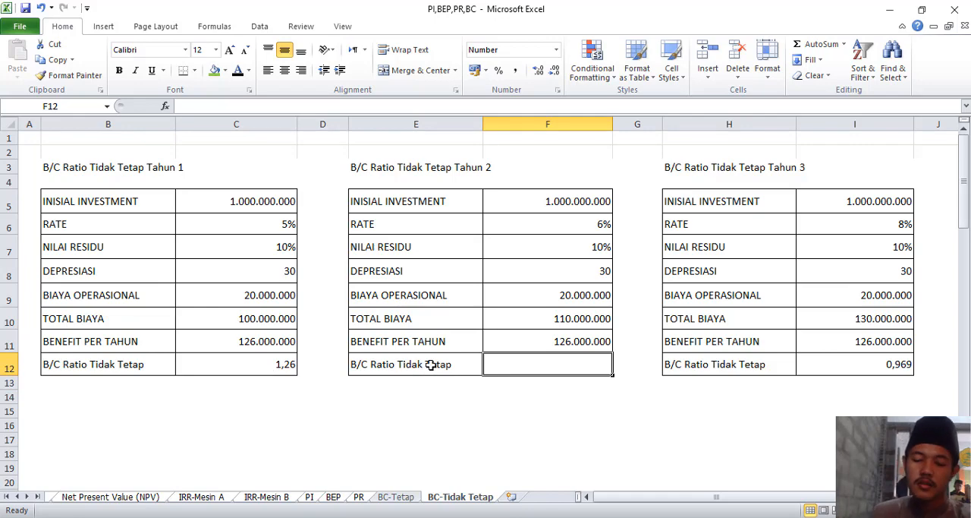
{"action": "type", "text": "="}
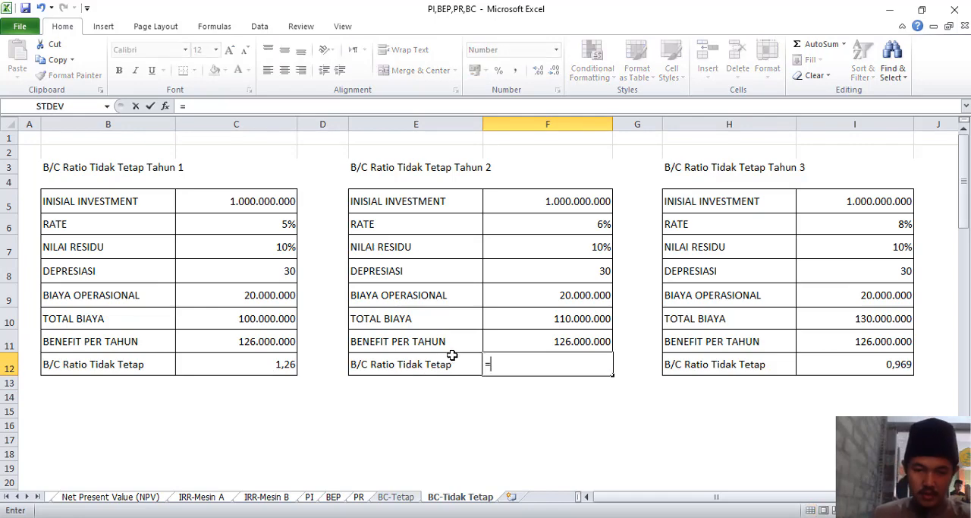
{"action": "left_click", "coordinate": [511, 349]}
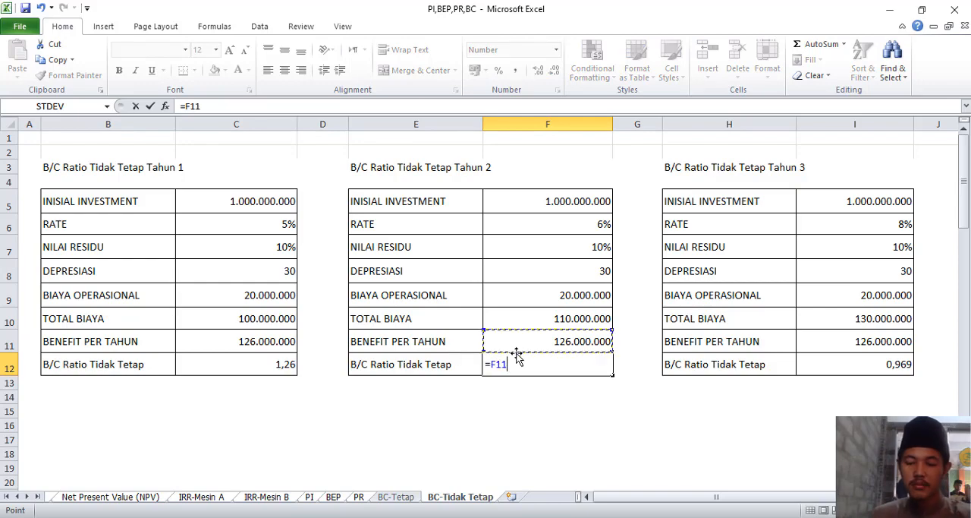
{"action": "type", "text": "/"}
{"action": "left_click", "coordinate": [519, 321]}
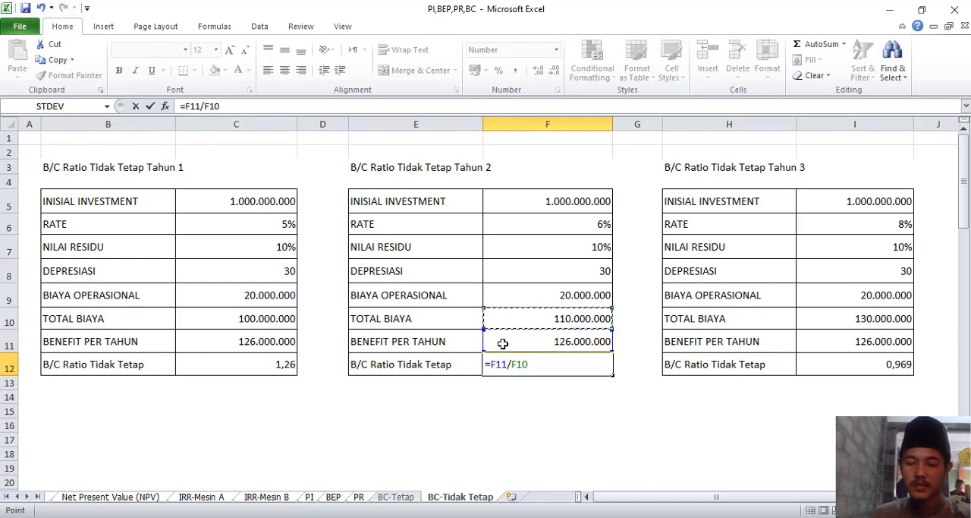
{"action": "key", "text": "Return"}
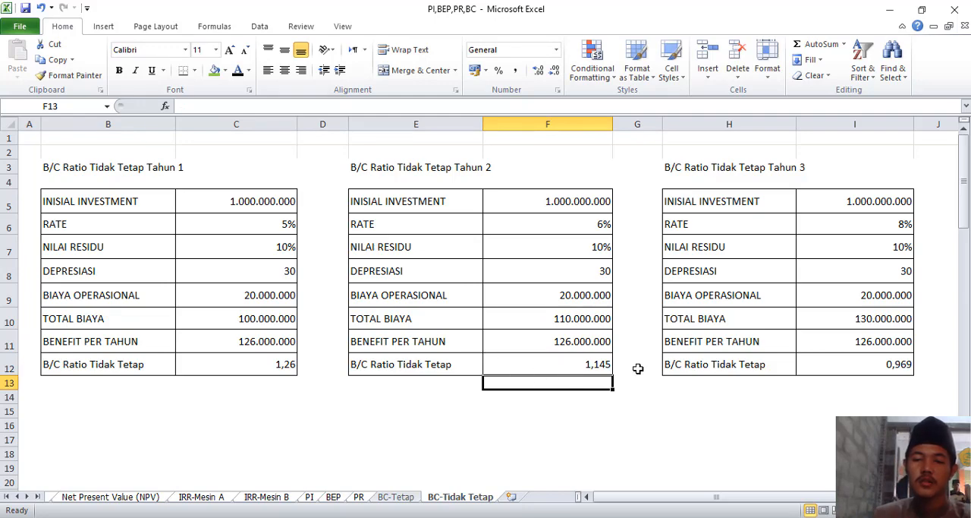
Re-enter the Tahun 3 B/C ratio in I12 as Benefit Per Tahun divided by Total Biaya, using =I11/I10.
{"action": "left_click", "coordinate": [835, 365]}
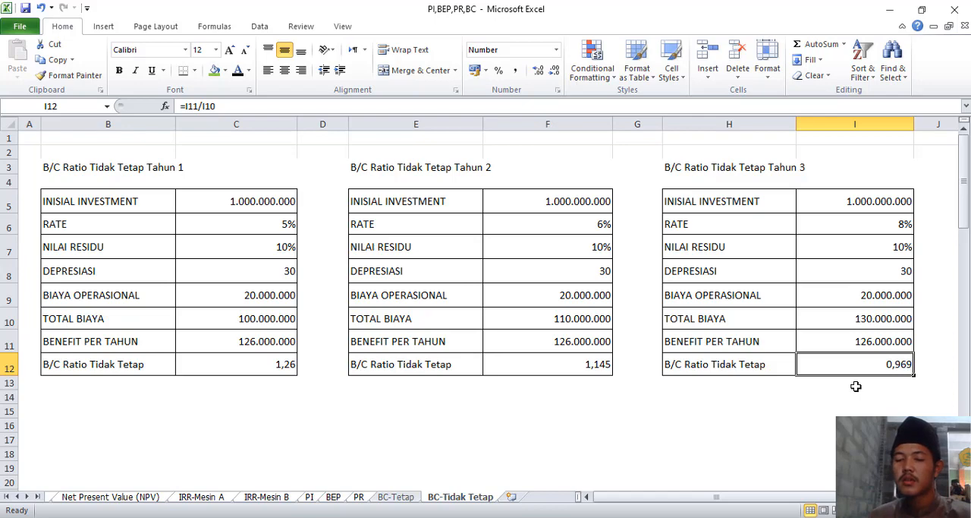
{"action": "type", "text": "="}
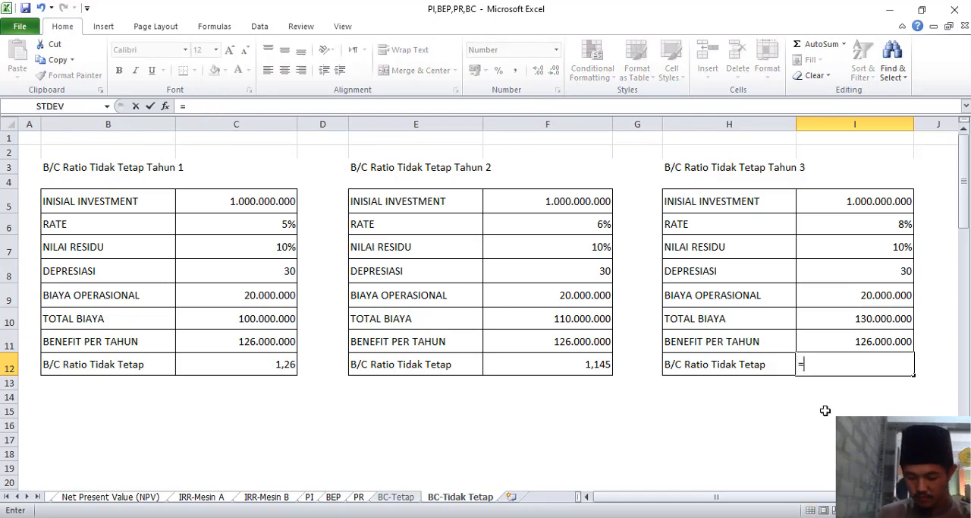
{"action": "left_click", "coordinate": [841, 346]}
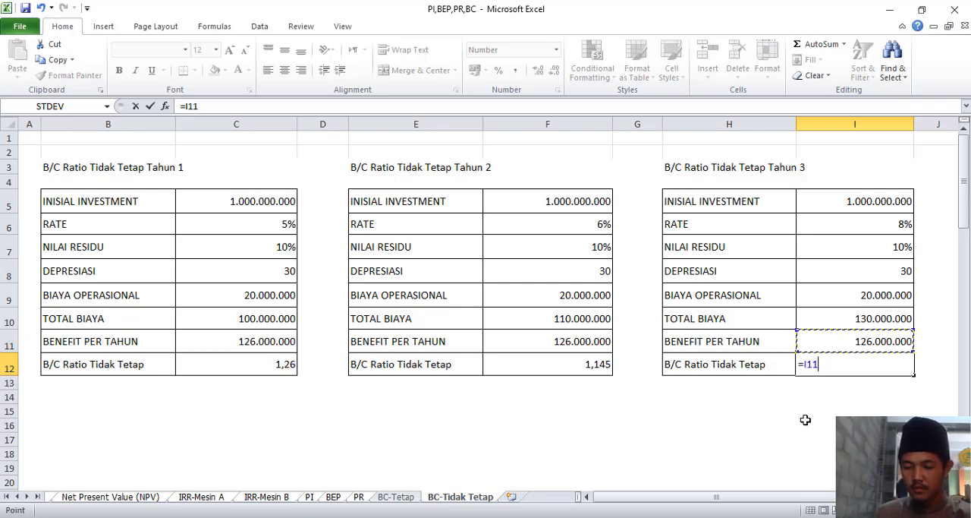
{"action": "type", "text": "/"}
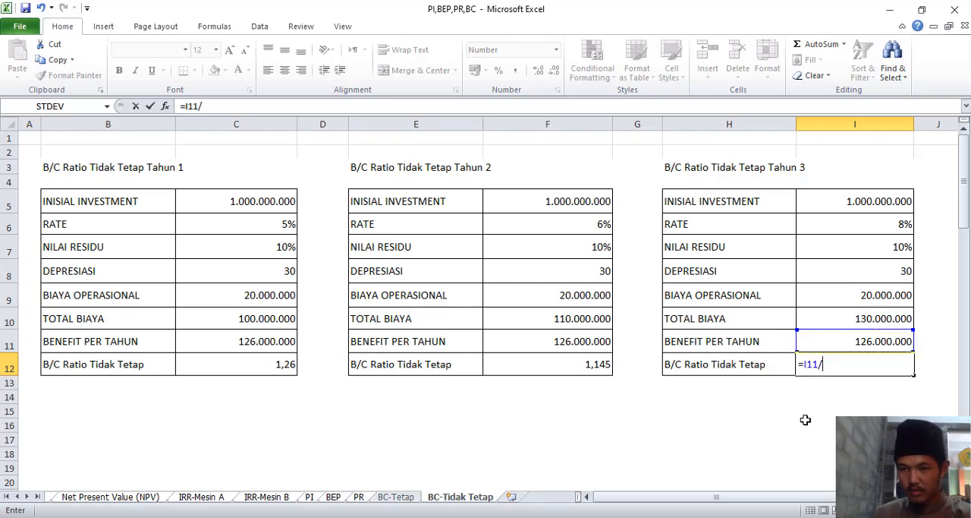
{"action": "left_click", "coordinate": [838, 320]}
{"action": "key", "text": "Return"}
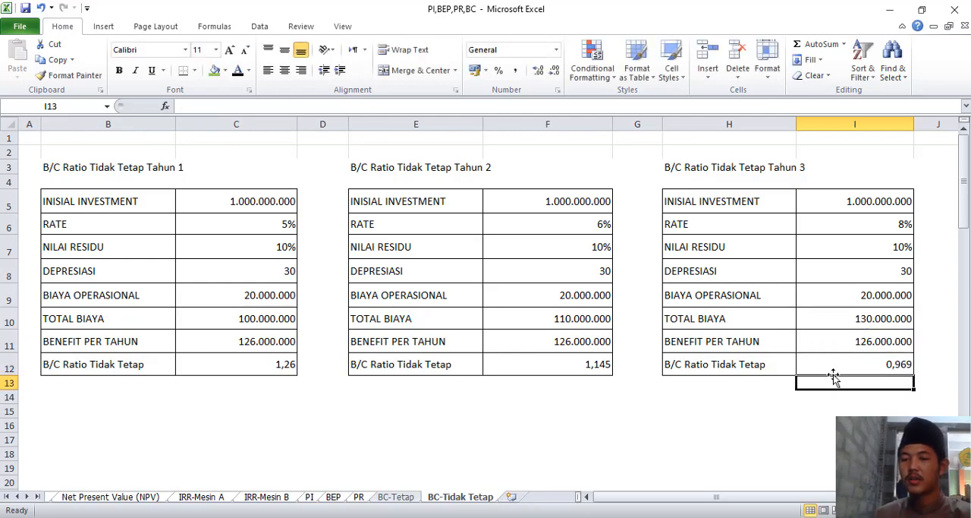
{"action": "left_click", "coordinate": [818, 425]}
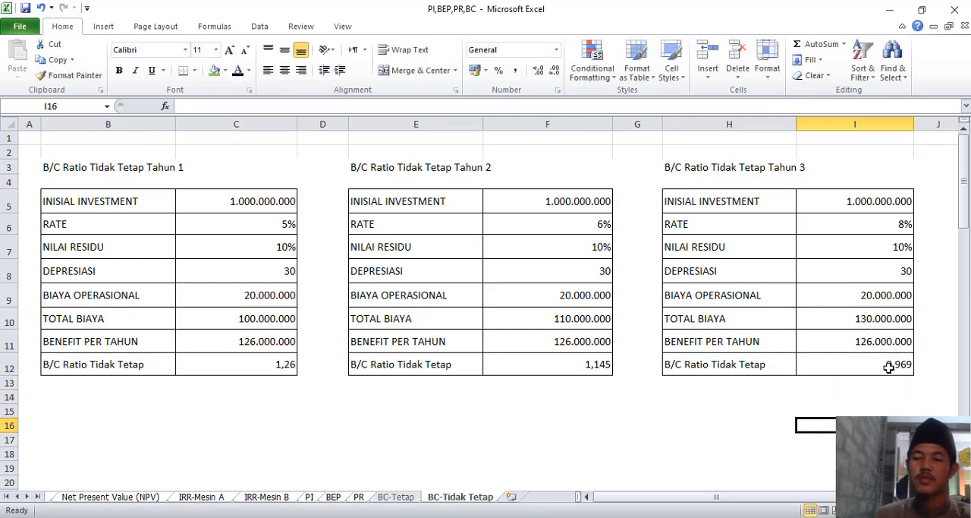
{"action": "left_click", "coordinate": [744, 400]}
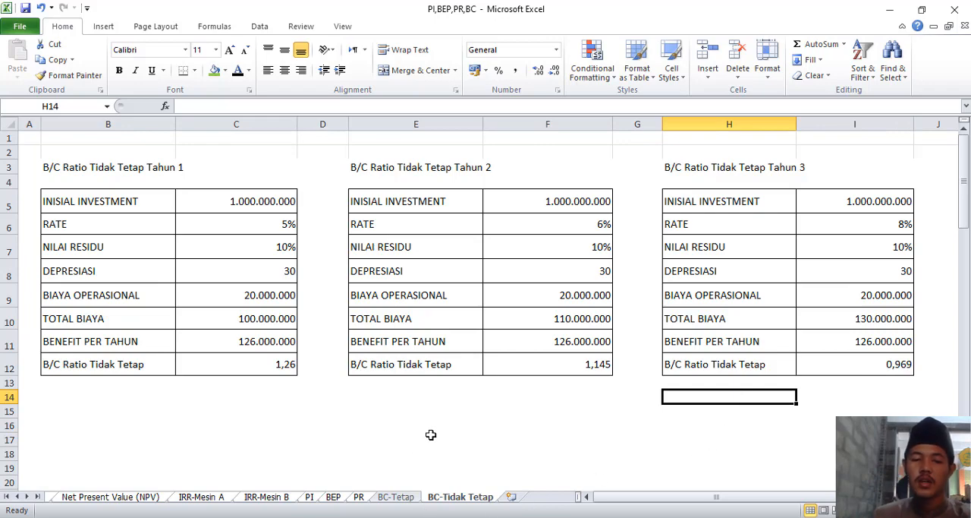
Switch to the Word document and review the Pertemuan Ke 7 table covering the PI, BEP, PR and BC material and assignments.
{"action": "key", "text": "alt+Tab"}
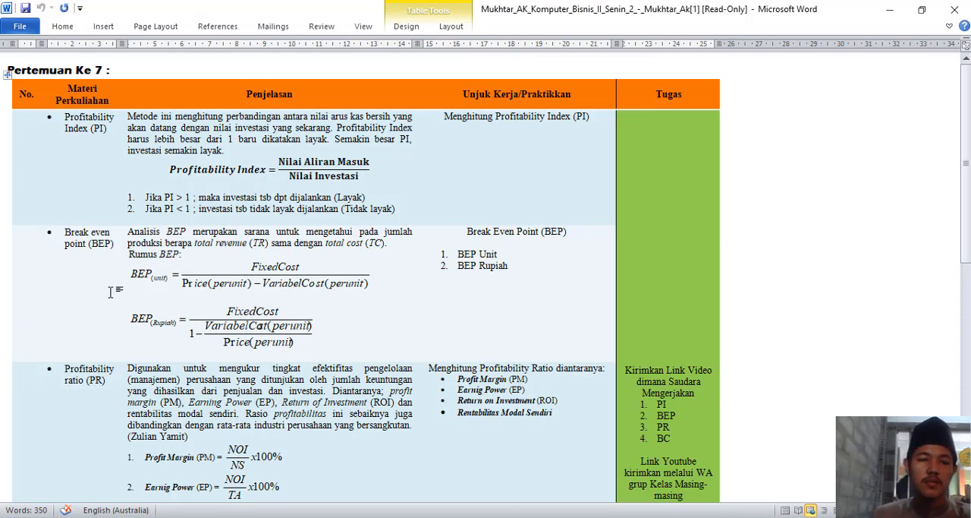
{"action": "scroll", "coordinate": [118, 374], "scroll_direction": "down", "scroll_amount": 3}
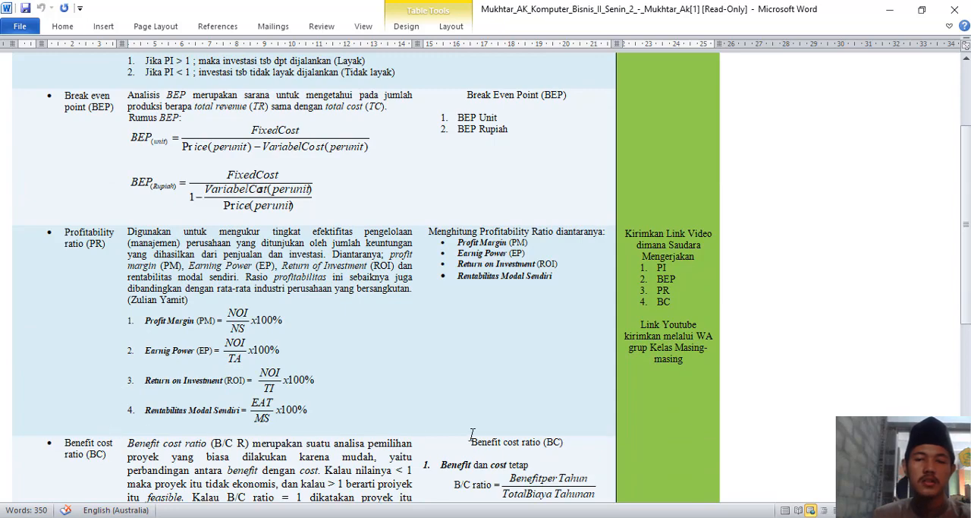
{"action": "scroll", "coordinate": [472, 433], "scroll_direction": "up", "scroll_amount": 3}
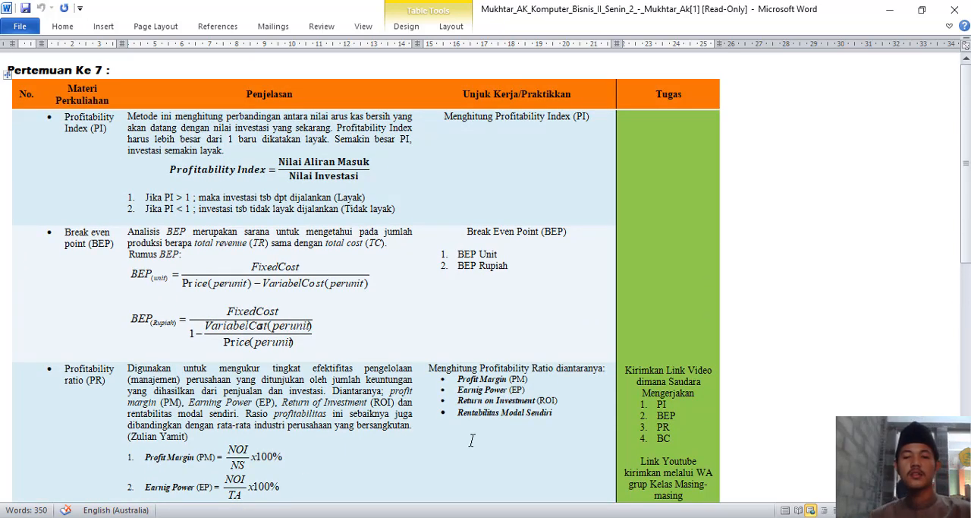